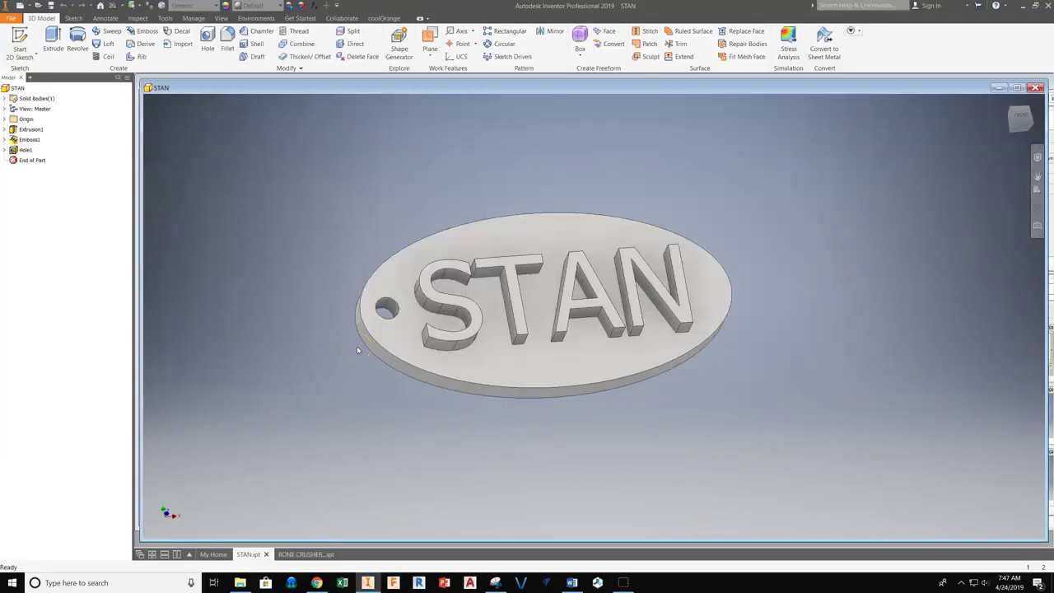
Select the existing STAN keychain and orbit it to view it from other angles.
{"action": "left_click", "coordinate": [367, 333]}
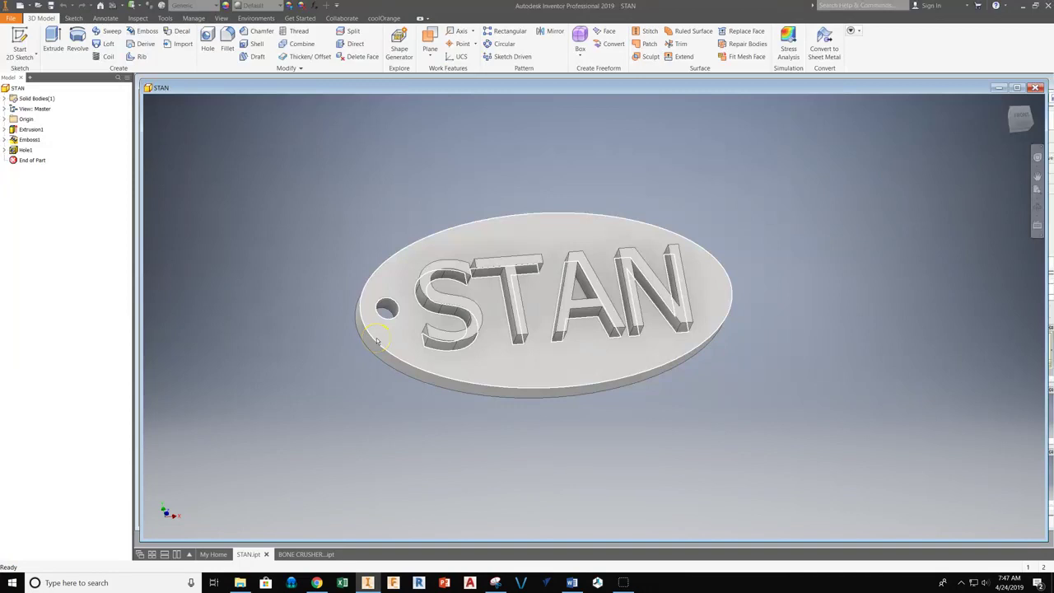
{"action": "key", "text": "F4"}
{"action": "left_click_drag", "start_coordinate": [532, 404], "coordinate": [608, 338]}
{"action": "key", "text": "Escape"}
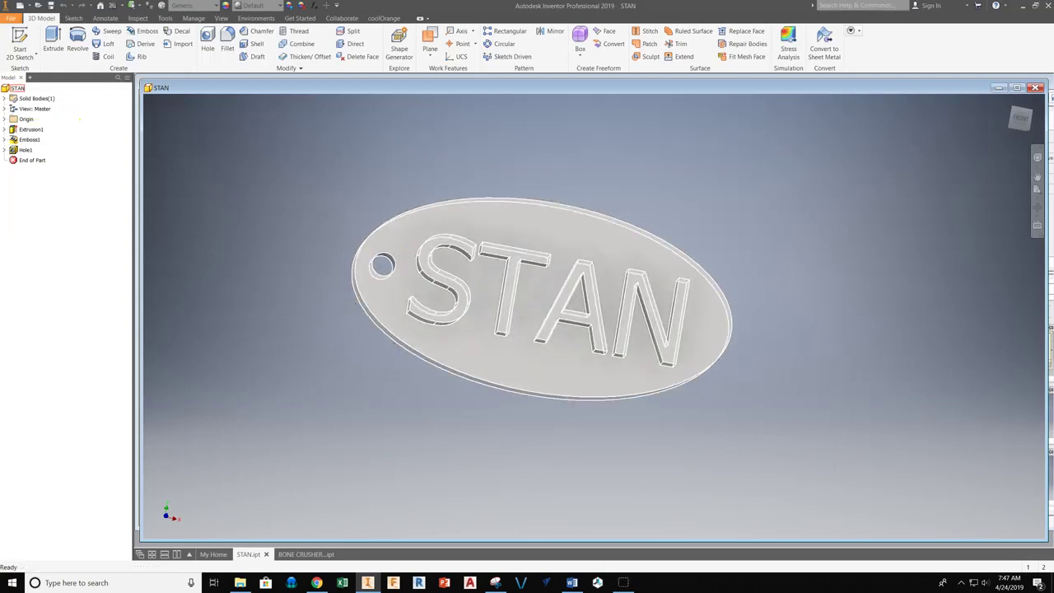
Create a new part, Part2, from the English Standard (in).ipt template.
{"action": "key", "text": "alt+f"}
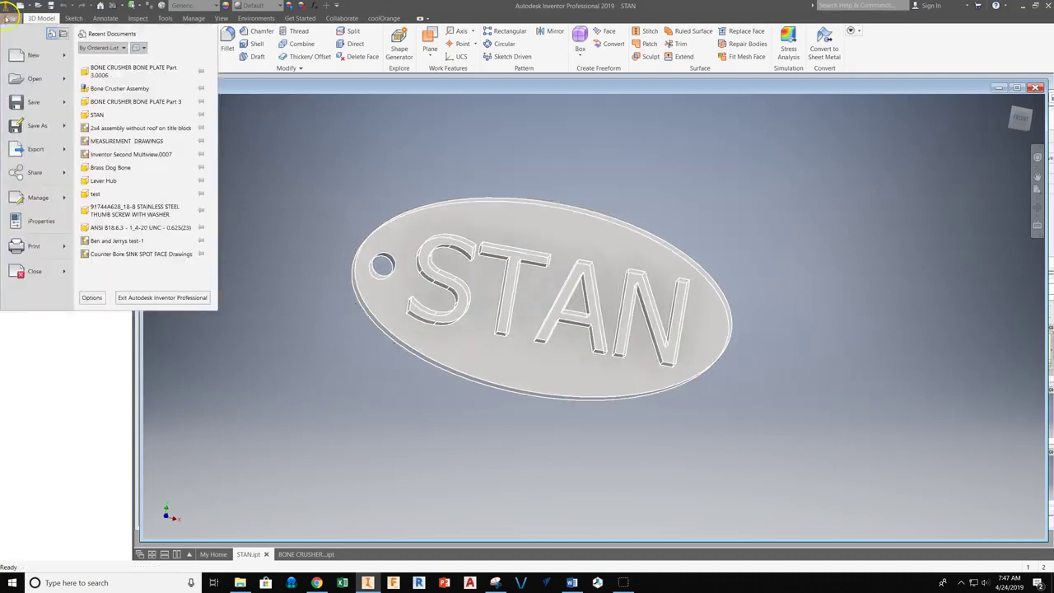
{"action": "left_click", "coordinate": [33, 55]}
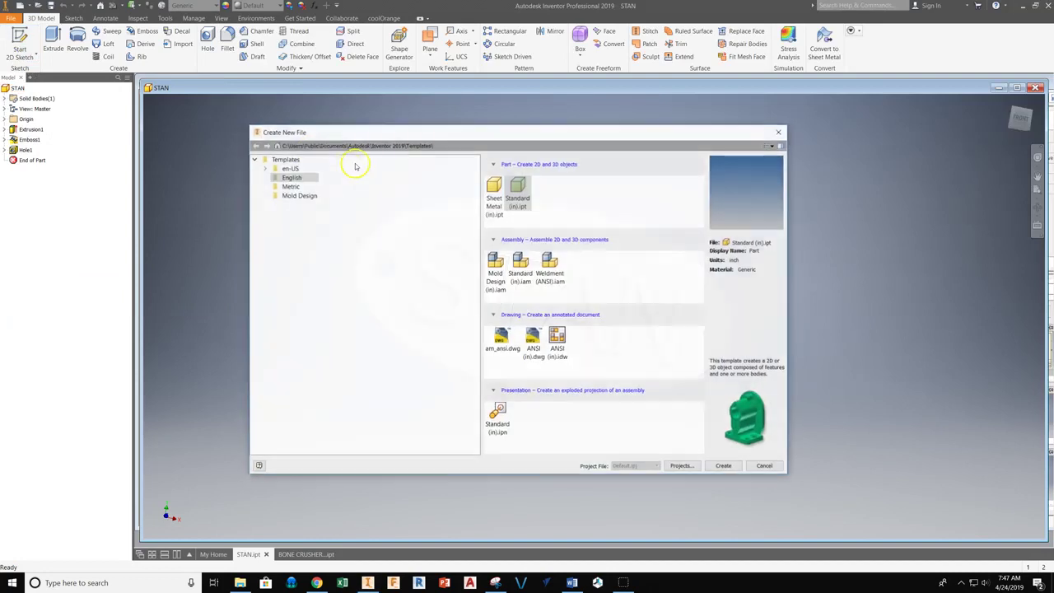
{"action": "left_click", "coordinate": [290, 177]}
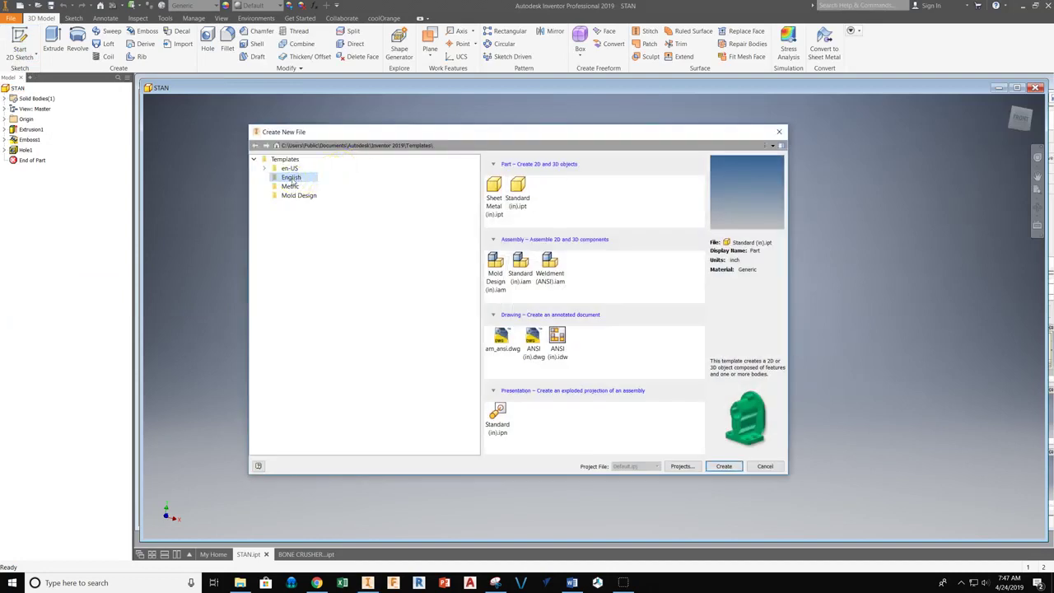
{"action": "left_click", "coordinate": [519, 194]}
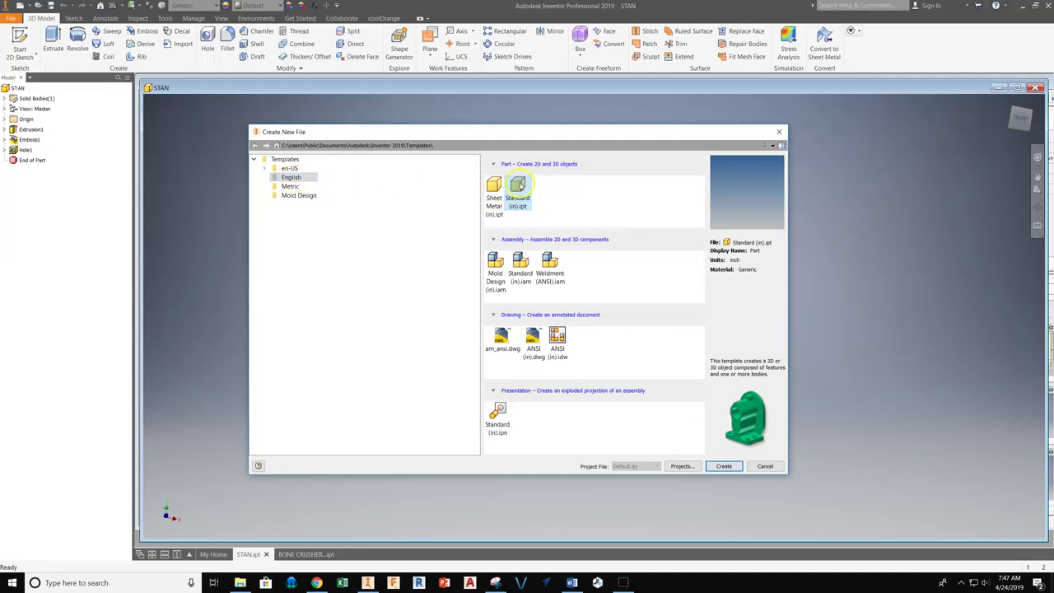
{"action": "left_click", "coordinate": [722, 466]}
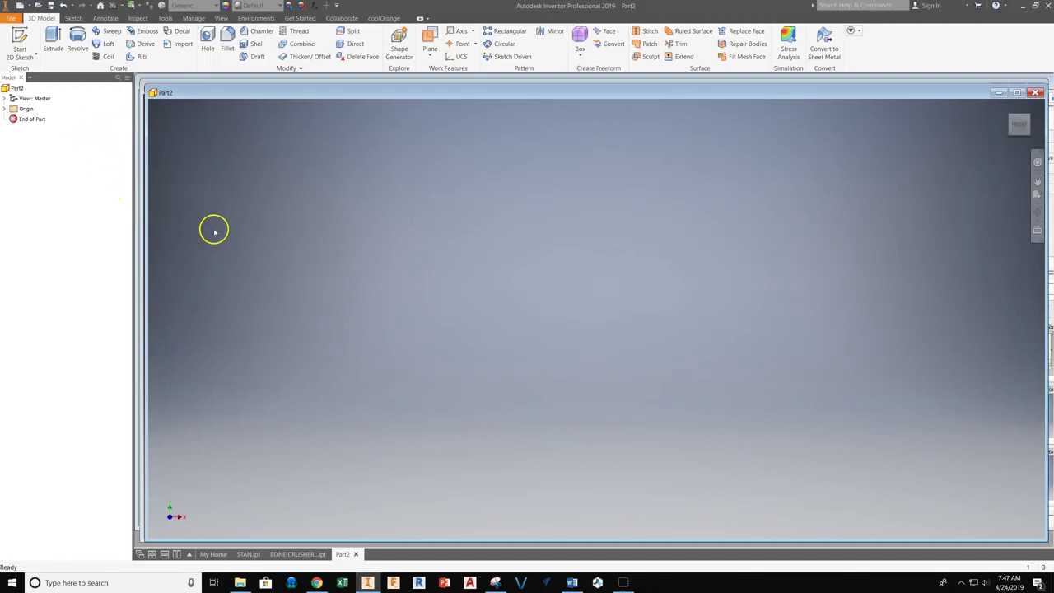
Start Sketch1 on Part2's vertical front origin plane and activate the Text tool.
{"action": "left_click", "coordinate": [20, 46]}
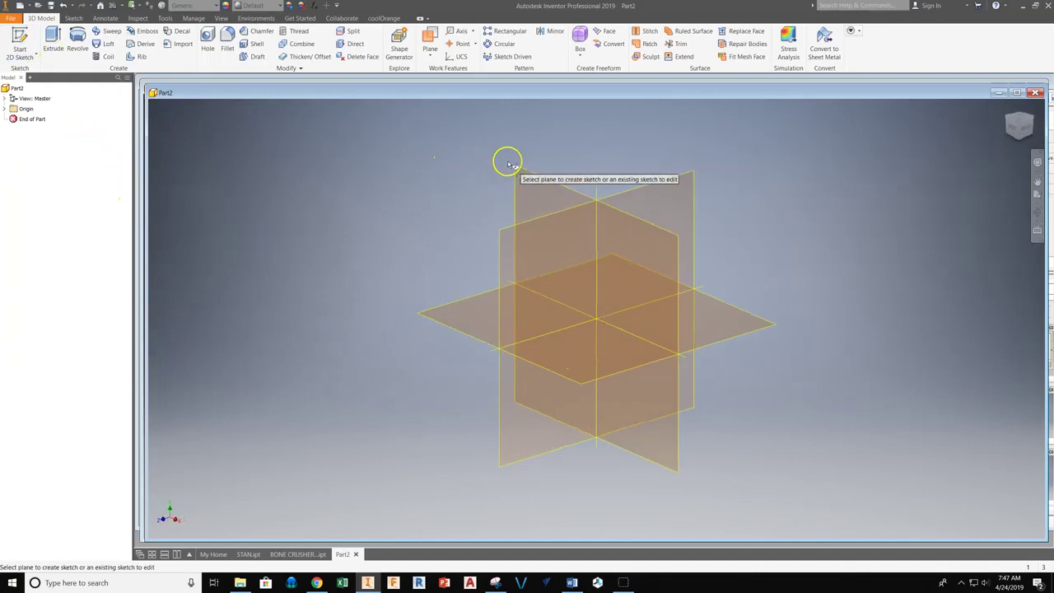
{"action": "left_click", "coordinate": [530, 173]}
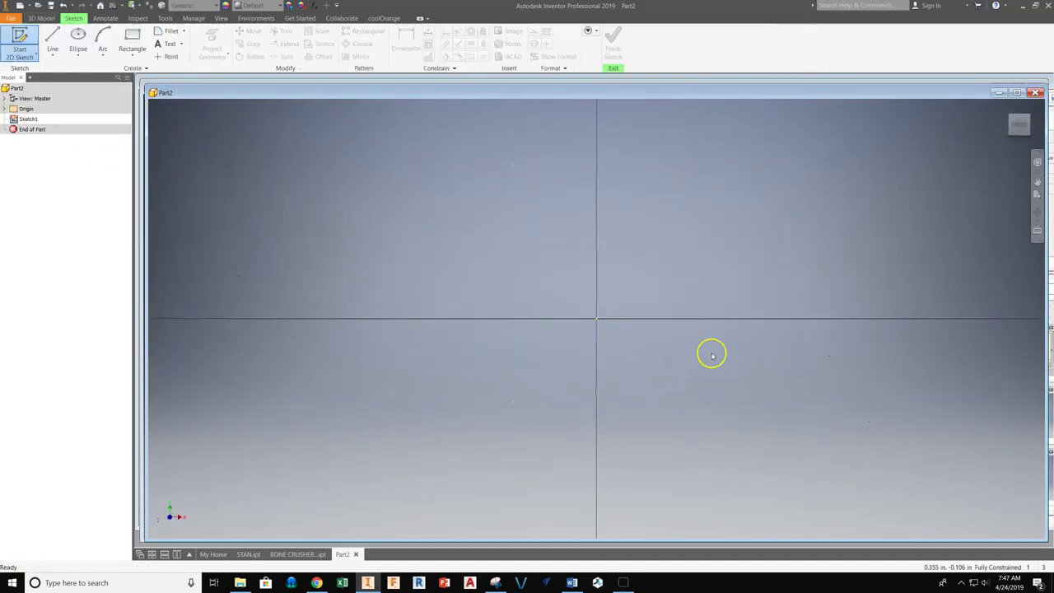
{"action": "mouse_move", "coordinate": [593, 271]}
{"action": "middle_mouse_down"}
{"action": "mouse_move", "coordinate": [530, 247]}
{"action": "mouse_move", "coordinate": [525, 233]}
{"action": "middle_mouse_up"}
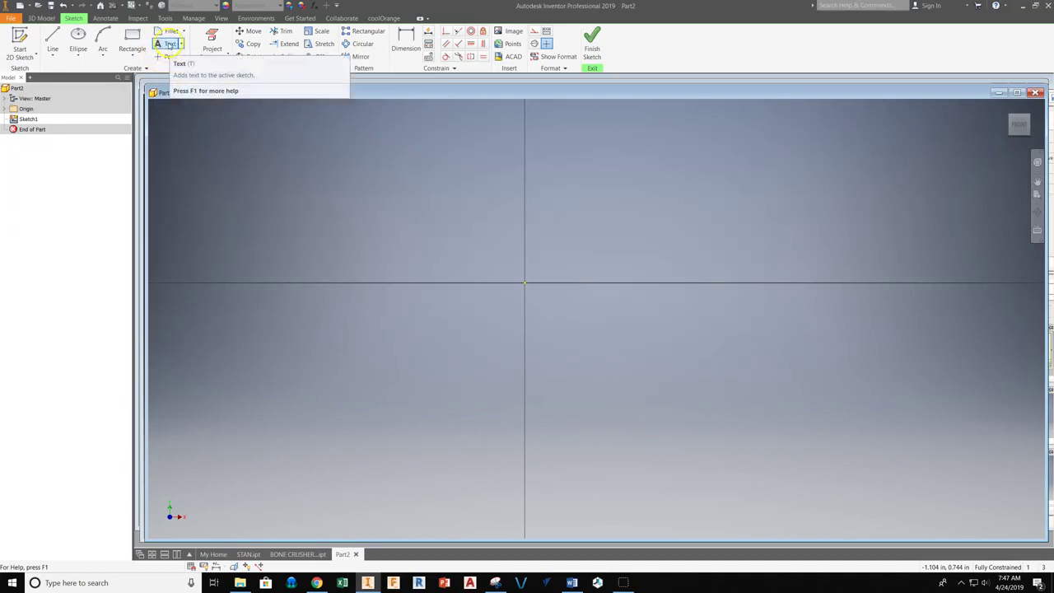
{"action": "left_click", "coordinate": [169, 44]}
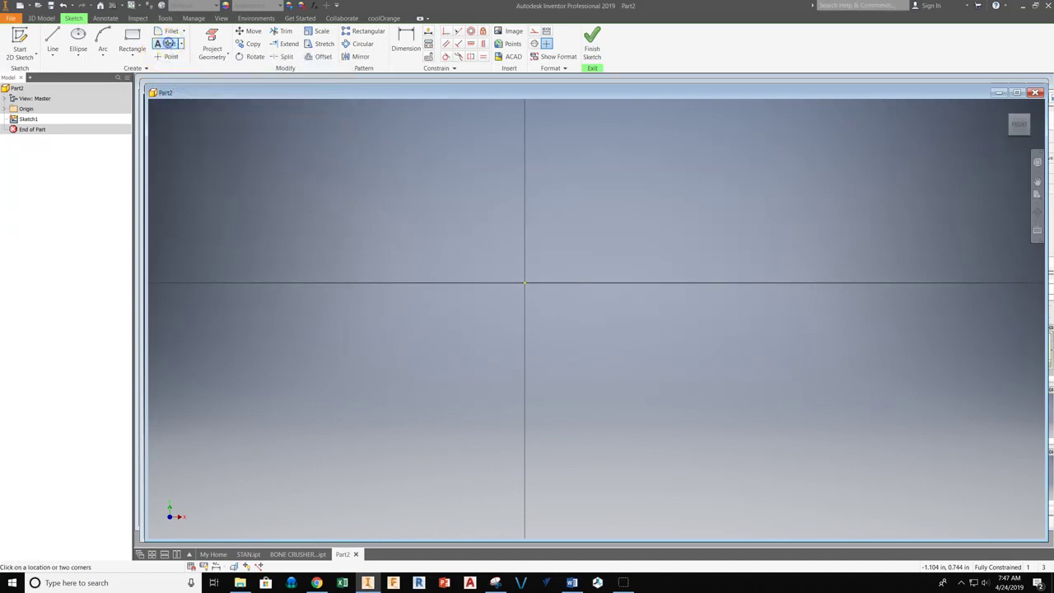
Place the text 'STAN' in 0.500 in Tahoma across the sketch origin and frame it.
{"action": "left_click", "coordinate": [498, 256]}
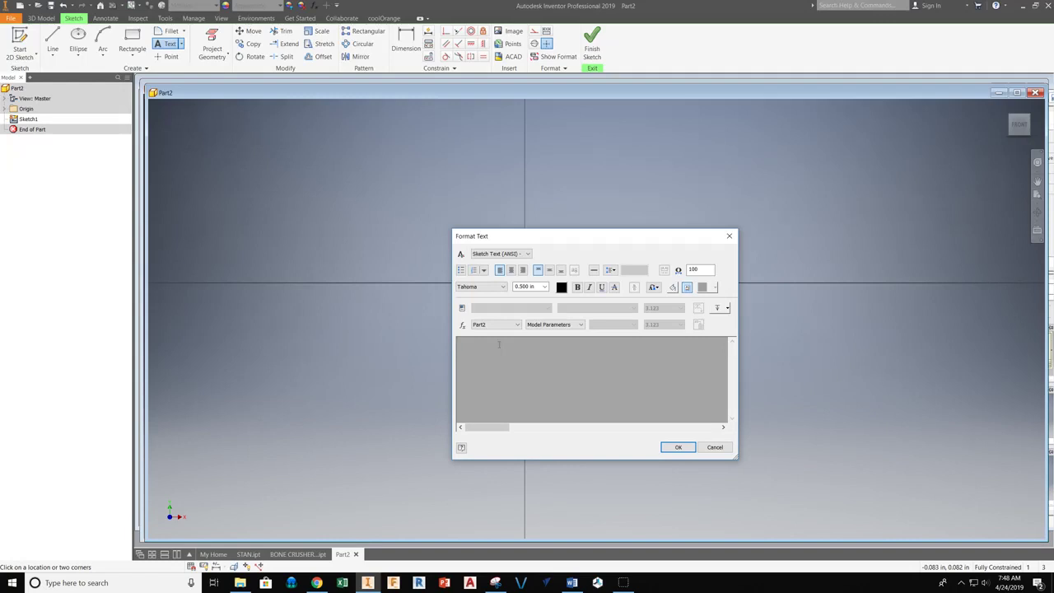
{"action": "type", "text": "STAN"}
{"action": "left_click", "coordinate": [678, 448]}
{"action": "scroll", "coordinate": [581, 304], "scroll_direction": "up", "scroll_amount": 1}
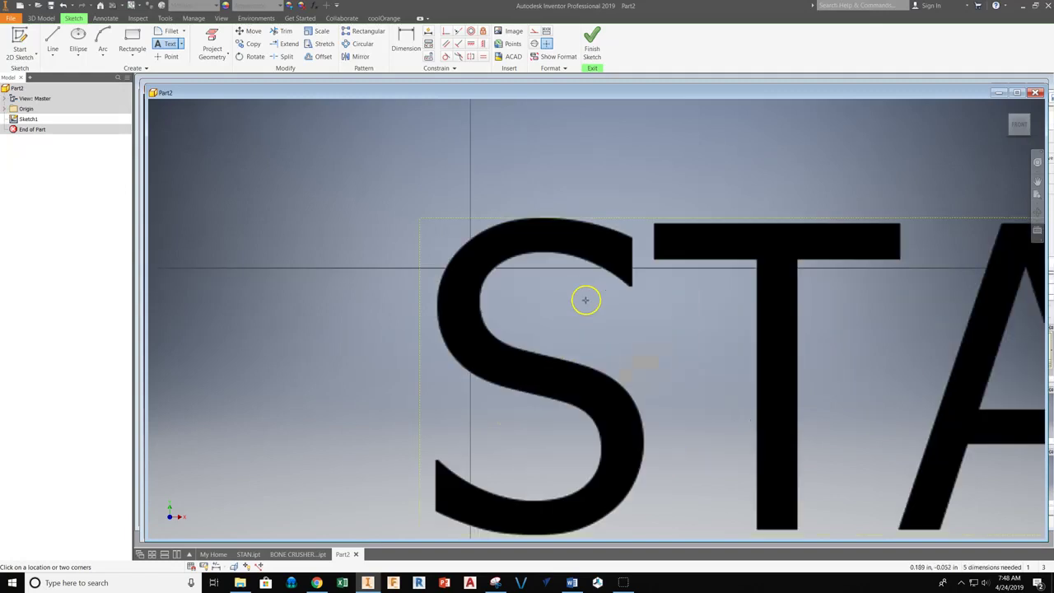
{"action": "scroll", "coordinate": [609, 302], "scroll_direction": "down", "scroll_amount": 1}
{"action": "scroll", "coordinate": [622, 304], "scroll_direction": "down", "scroll_amount": 3}
{"action": "mouse_move", "coordinate": [617, 305]}
{"action": "middle_mouse_down"}
{"action": "mouse_move", "coordinate": [545, 306]}
{"action": "mouse_move", "coordinate": [548, 296]}
{"action": "middle_mouse_up"}
{"action": "scroll", "coordinate": [555, 322], "scroll_direction": "up", "scroll_amount": 4}
{"action": "scroll", "coordinate": [551, 293], "scroll_direction": "down", "scroll_amount": 2}
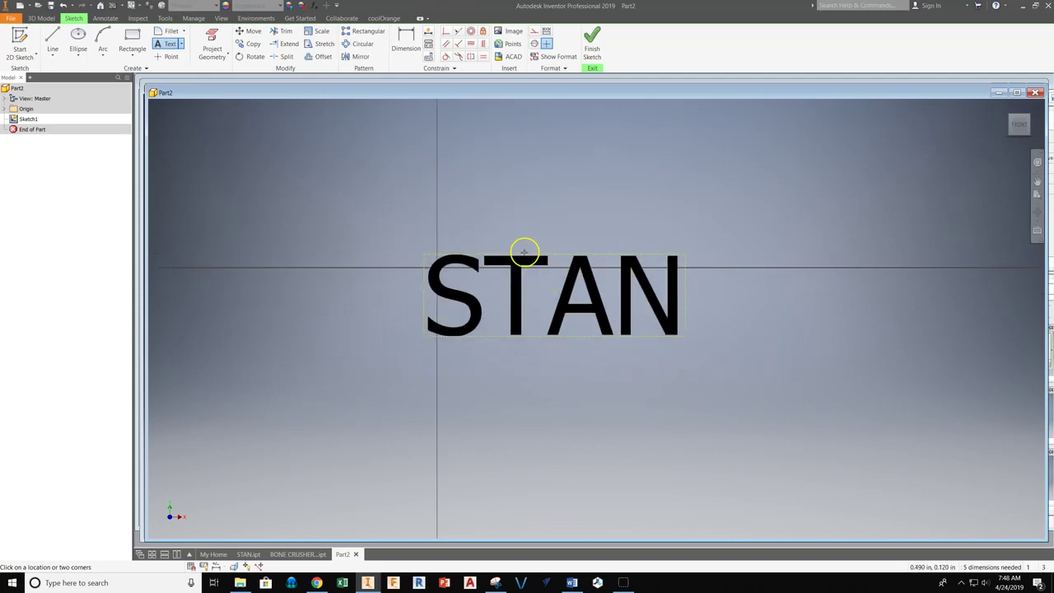
Compare with the orbited STAN.ipt keychain, then return to Part2 and finish Sketch1.
{"action": "left_click", "coordinate": [249, 554]}
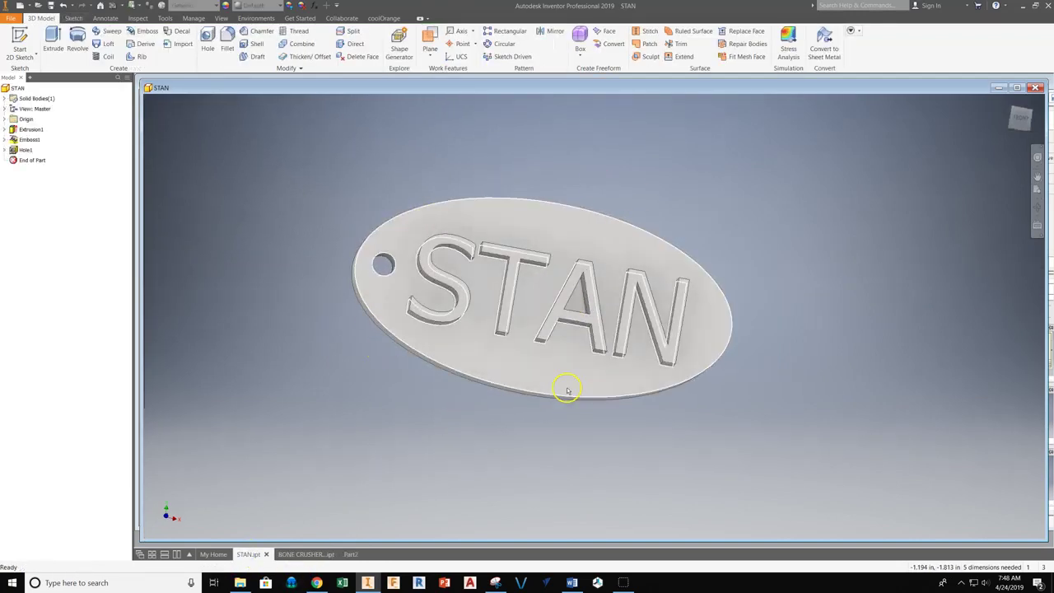
{"action": "middle_click_drag", "start_coordinate": [567, 390], "coordinate": [665, 295], "text": "shift"}
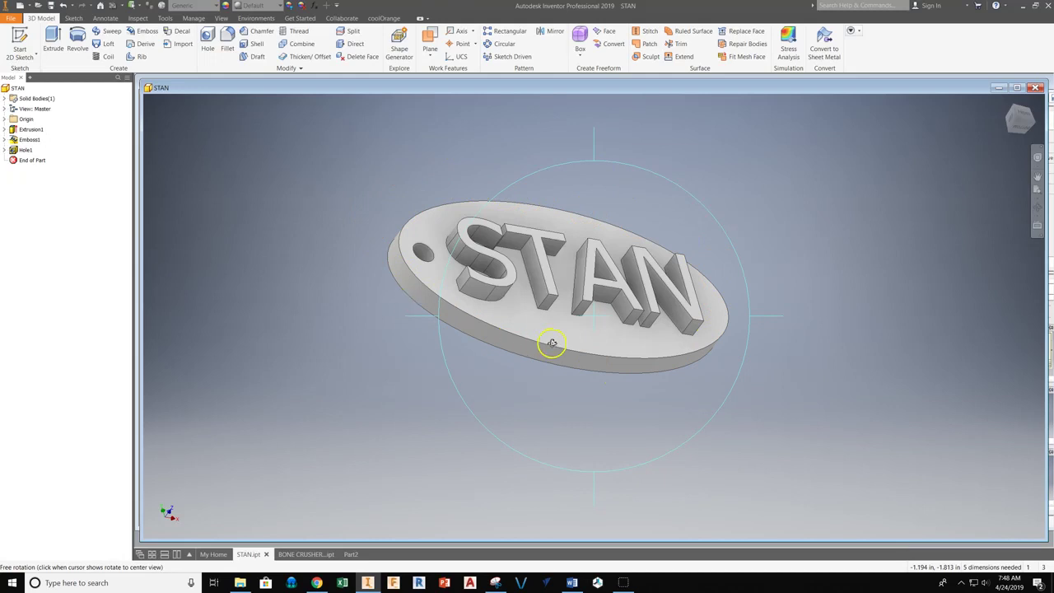
{"action": "left_click", "coordinate": [352, 554]}
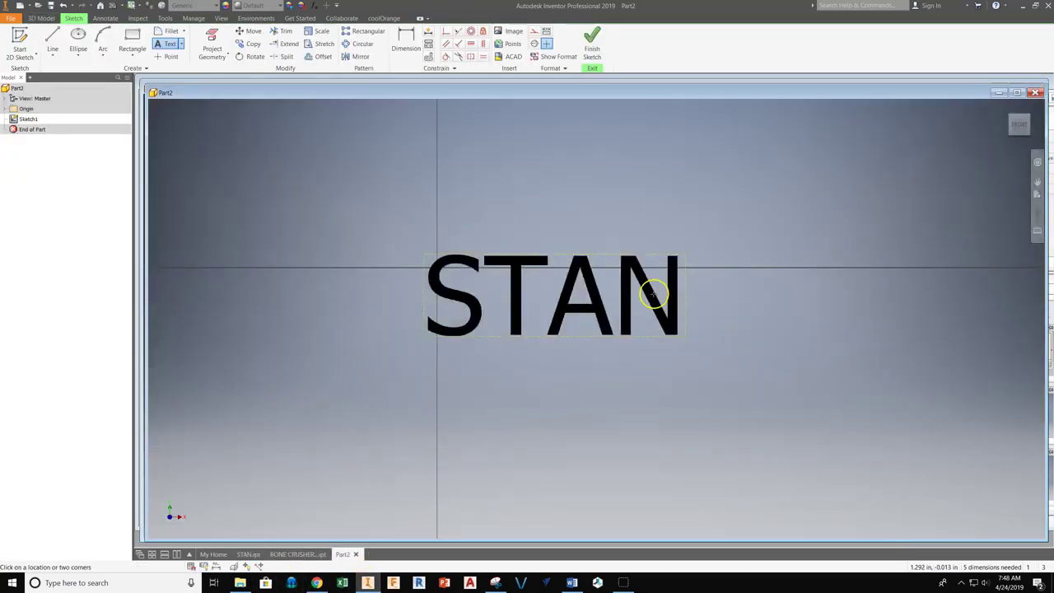
{"action": "left_click", "coordinate": [592, 42]}
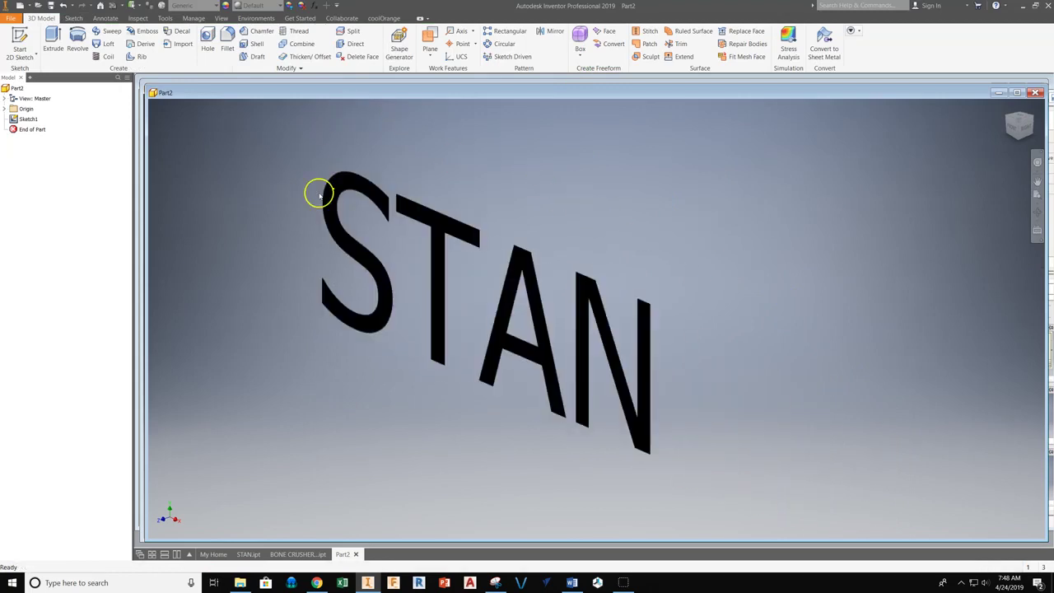
Extrude the STAN text profile 0.125 in into solid letters as Extrusion1.
{"action": "left_click", "coordinate": [55, 46]}
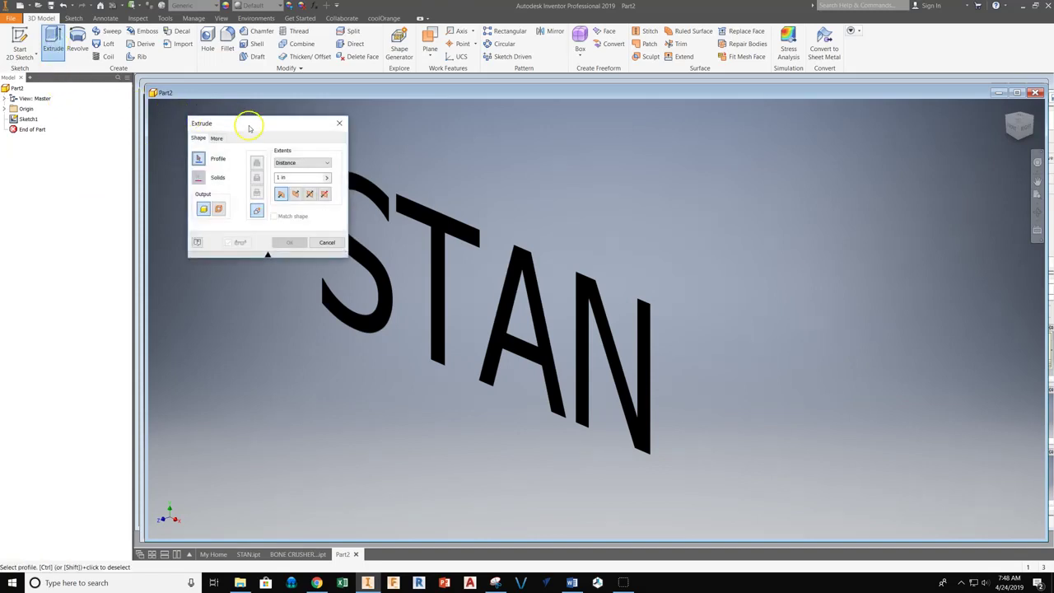
{"action": "left_click_drag", "start_coordinate": [249, 118], "coordinate": [183, 108]}
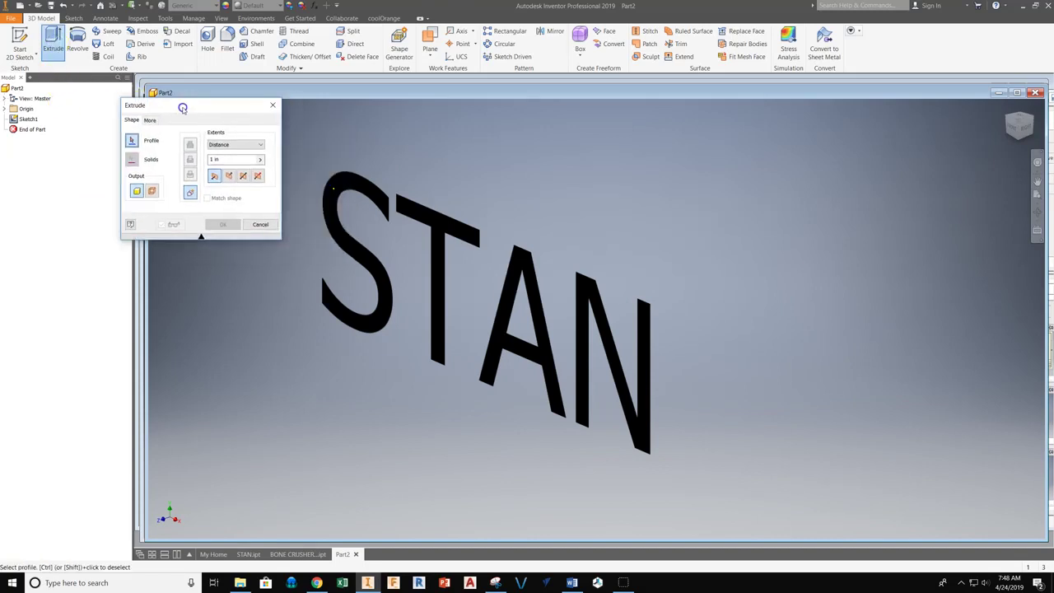
{"action": "left_click", "coordinate": [444, 227]}
{"action": "scroll", "coordinate": [445, 227], "scroll_direction": "down", "scroll_amount": 3}
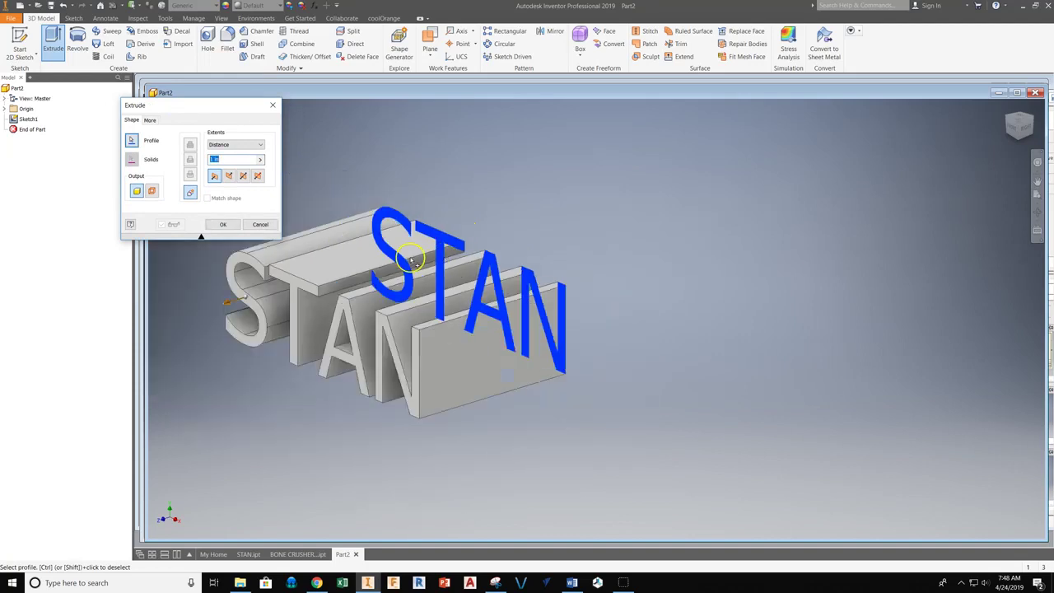
{"action": "middle_click_drag", "start_coordinate": [444, 247], "coordinate": [717, 256]}
{"action": "left_click", "coordinate": [212, 157]}
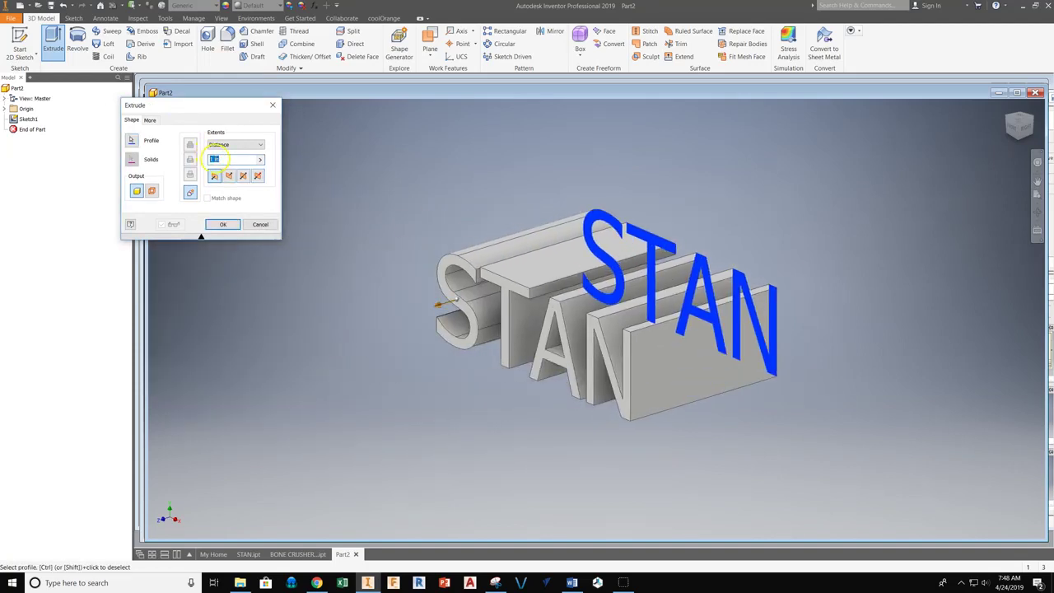
{"action": "left_click", "coordinate": [224, 158]}
{"action": "key", "text": "BackSpace"}
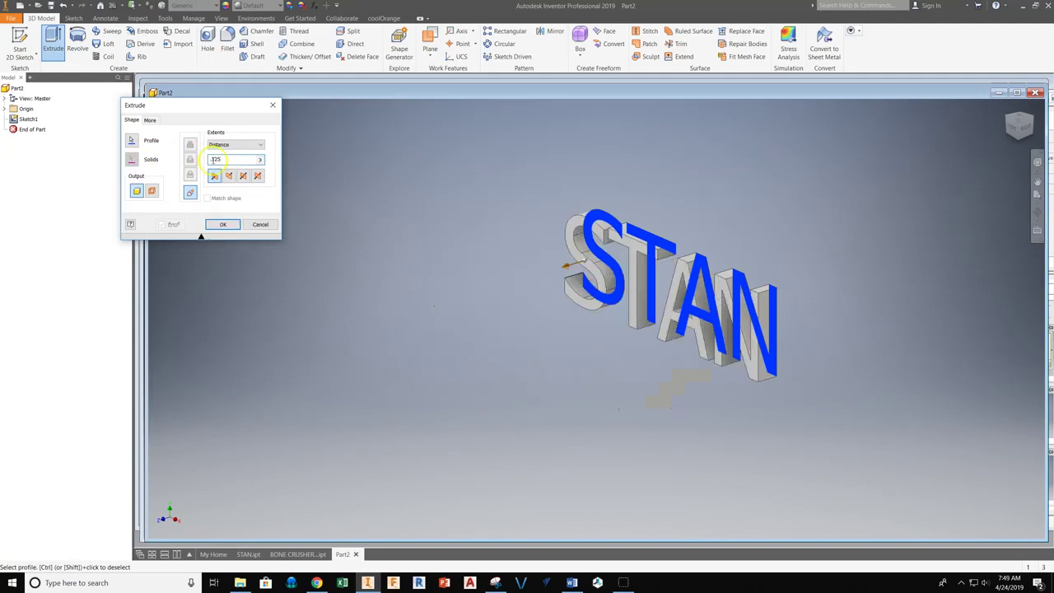
{"action": "left_click", "coordinate": [221, 225]}
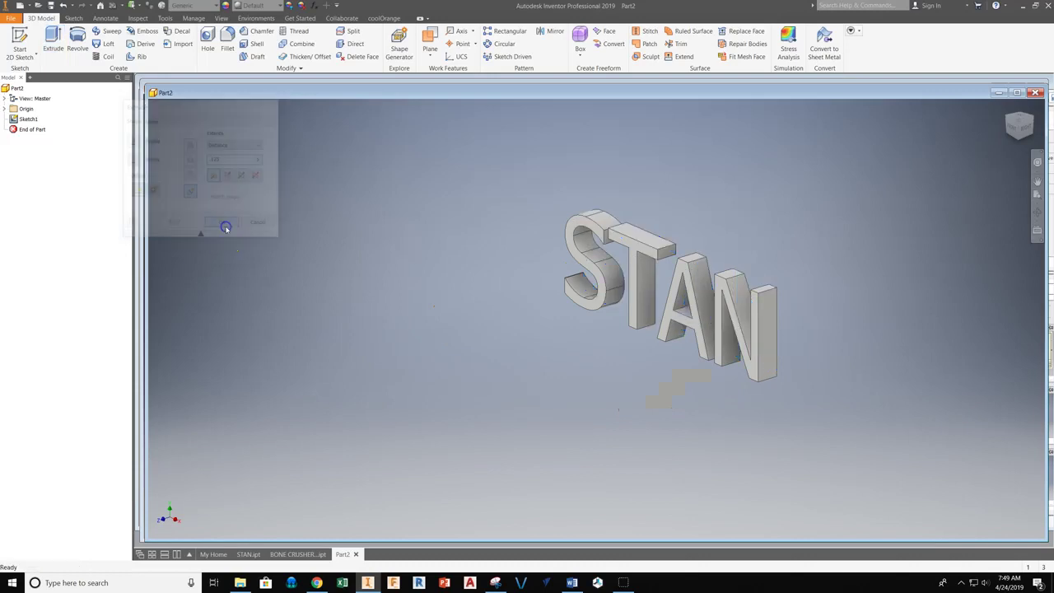
Orbit and pan the extruded STAN letters to view their back side.
{"action": "left_click", "coordinate": [1038, 211]}
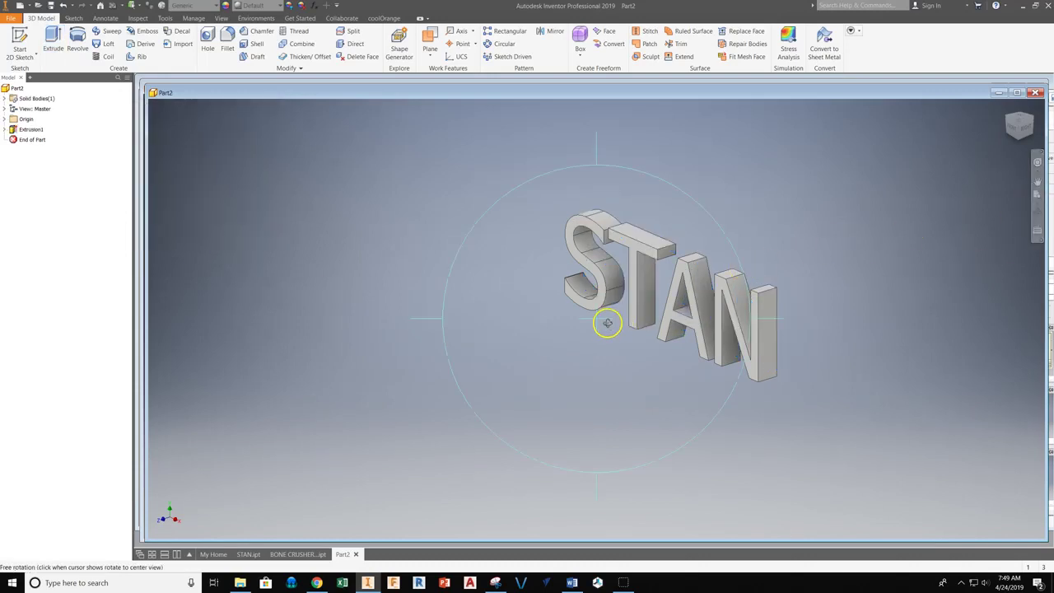
{"action": "left_click_drag", "start_coordinate": [598, 150], "coordinate": [649, 419]}
{"action": "key", "text": "Escape"}
{"action": "middle_click_drag", "start_coordinate": [684, 287], "coordinate": [536, 308]}
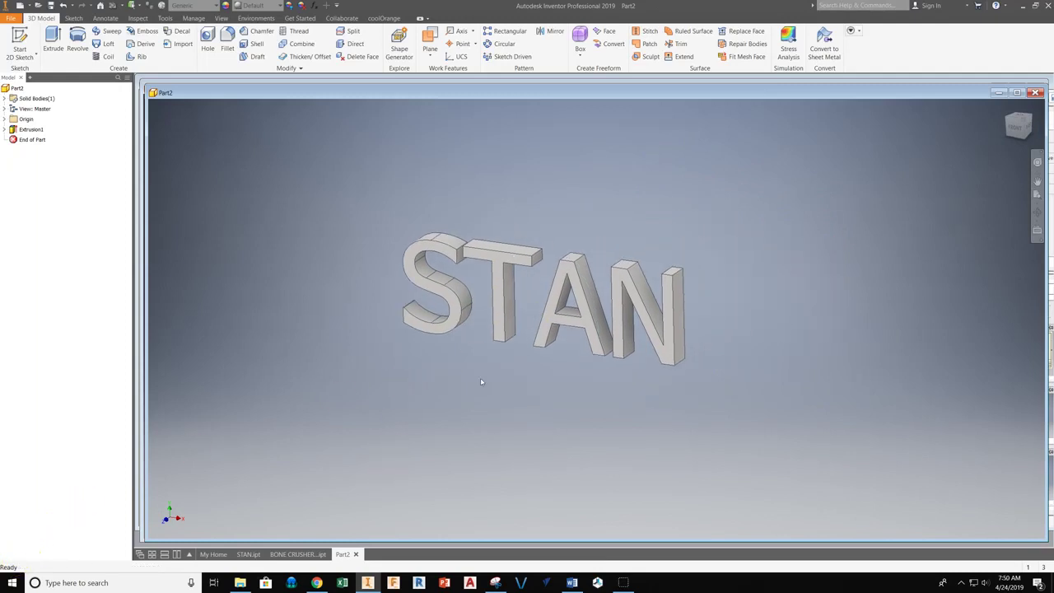
{"action": "key", "text": "F4"}
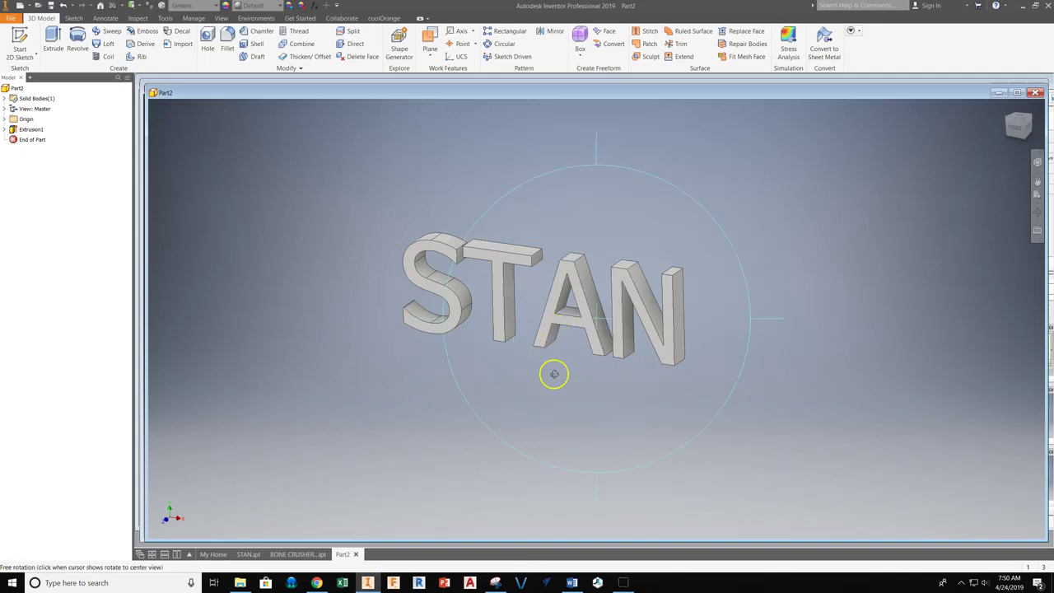
{"action": "left_click_drag", "start_coordinate": [552, 374], "coordinate": [407, 375]}
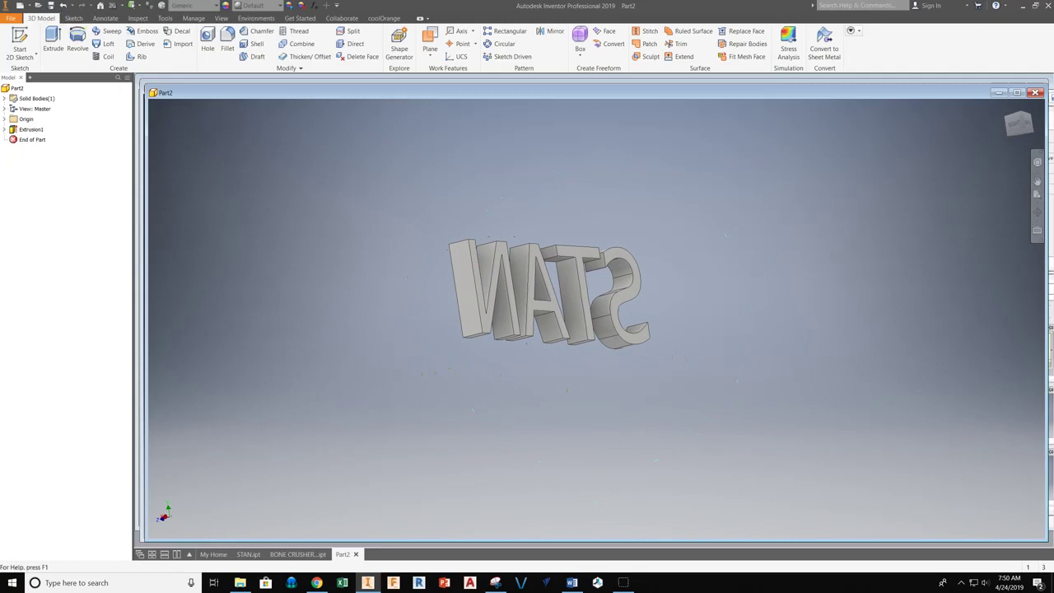
Start Sketch2 on the back face of the T and view it straight-on.
{"action": "left_click", "coordinate": [20, 37]}
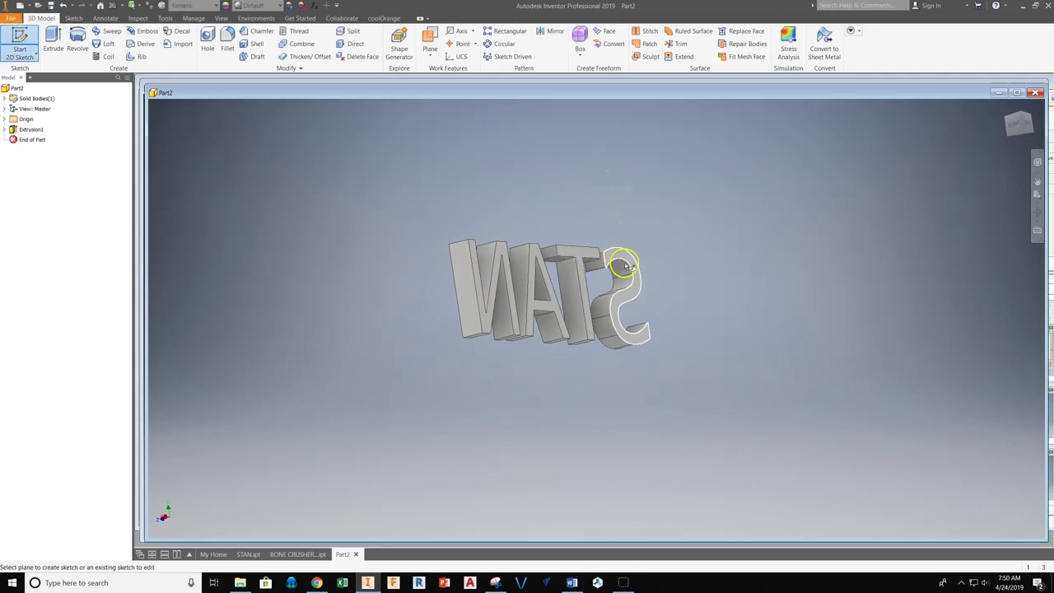
{"action": "left_click", "coordinate": [580, 251]}
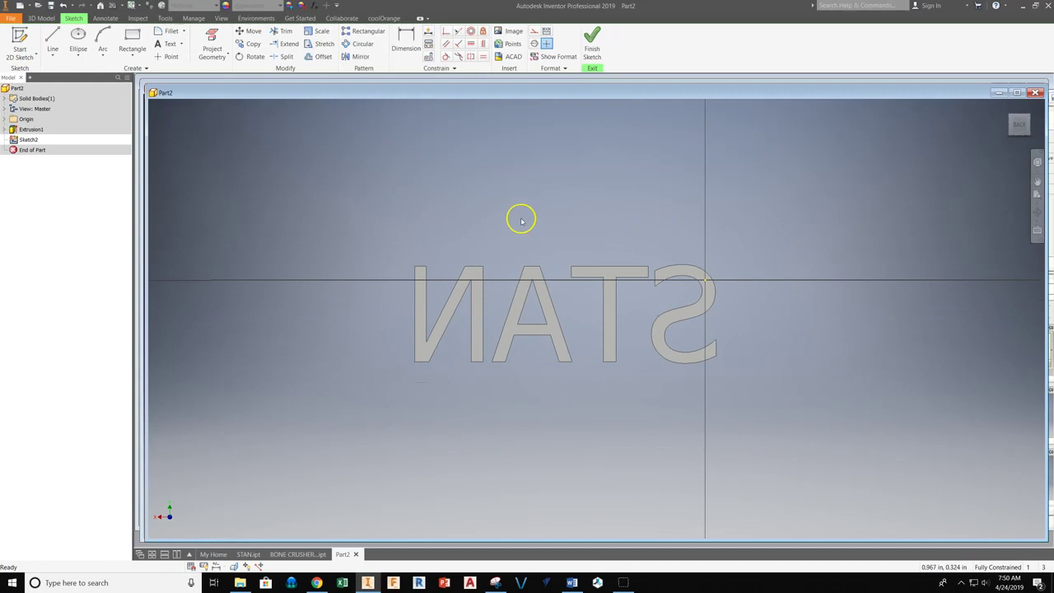
{"action": "key", "text": "F4"}
{"action": "mouse_move", "coordinate": [494, 264]}
{"action": "left_mouse_down"}
{"action": "mouse_move", "coordinate": [593, 327]}
{"action": "mouse_move", "coordinate": [602, 228]}
{"action": "mouse_move", "coordinate": [606, 330]}
{"action": "mouse_move", "coordinate": [595, 334]}
{"action": "left_mouse_up"}
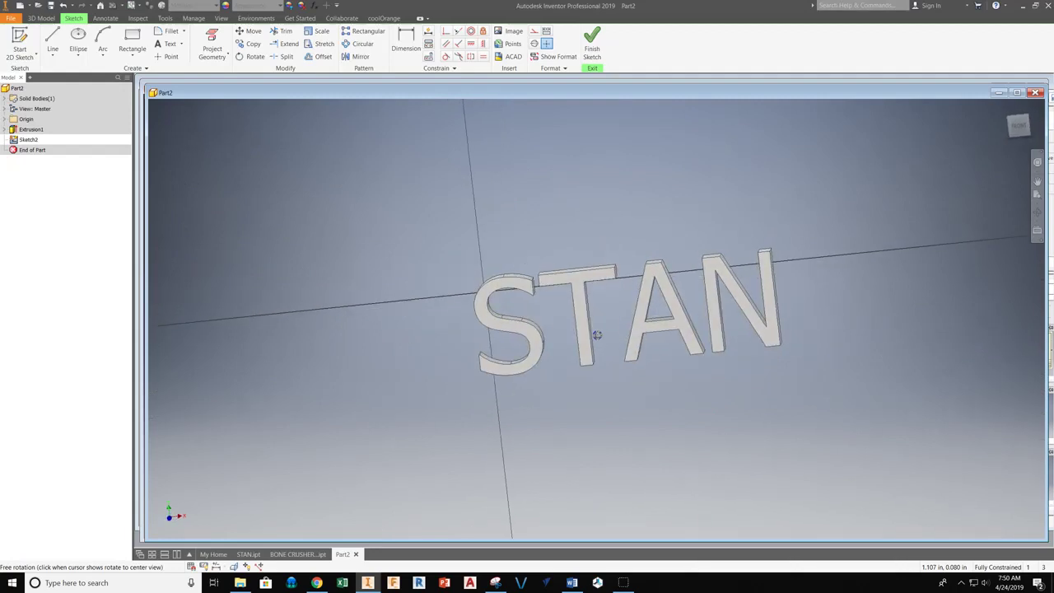
{"action": "key", "text": "Escape"}
{"action": "middle_click_drag", "start_coordinate": [595, 335], "coordinate": [549, 254], "text": "shift"}
{"action": "key", "text": "Page_Up"}
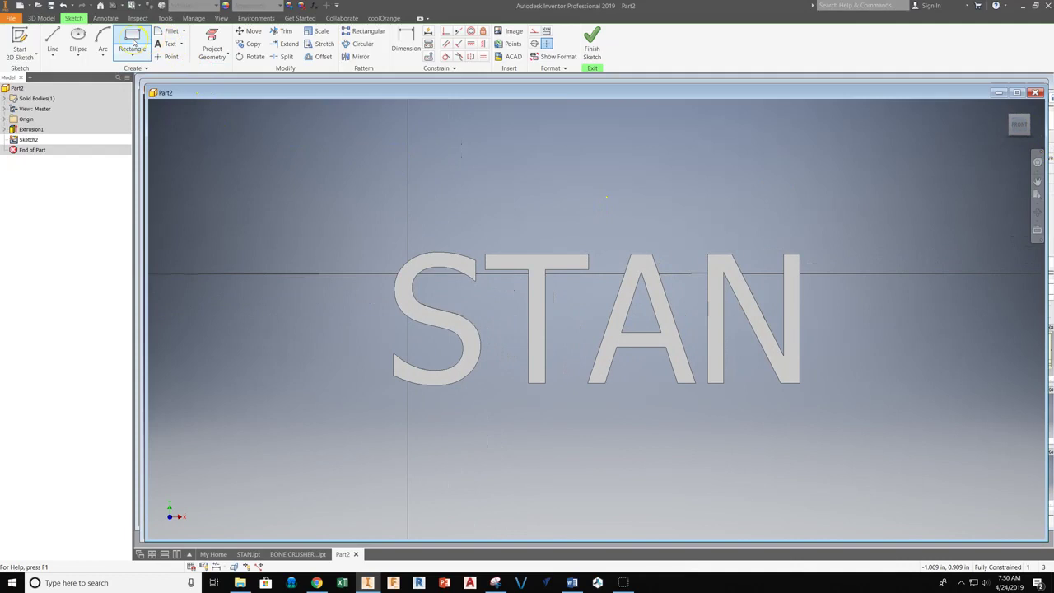
Start and cancel a two-point rectangle, then switch to the STAN.ipt reference part.
{"action": "left_click", "coordinate": [132, 55]}
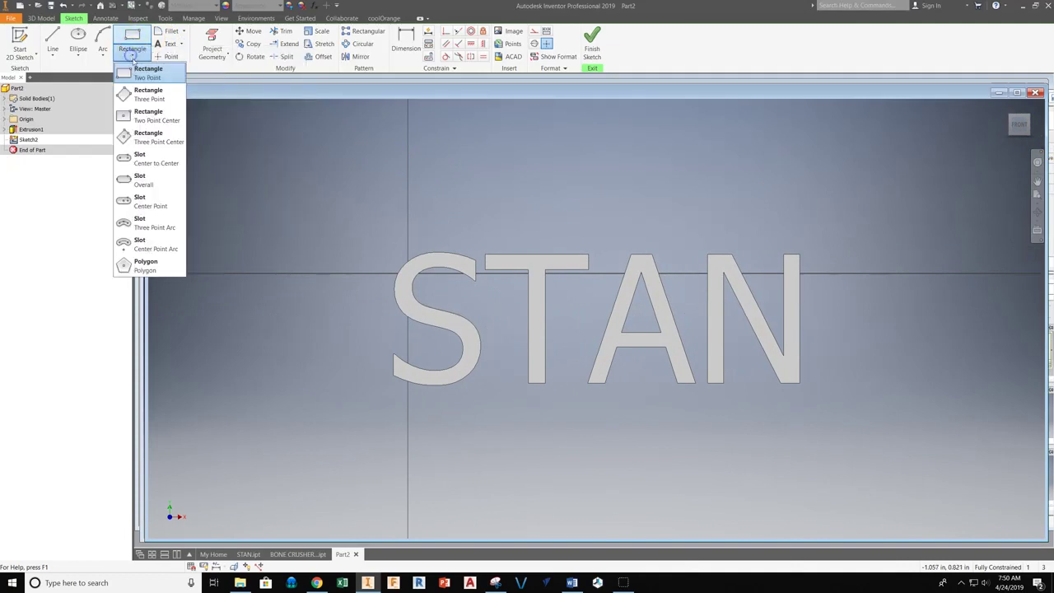
{"action": "left_click", "coordinate": [149, 73]}
{"action": "left_click", "coordinate": [334, 207]}
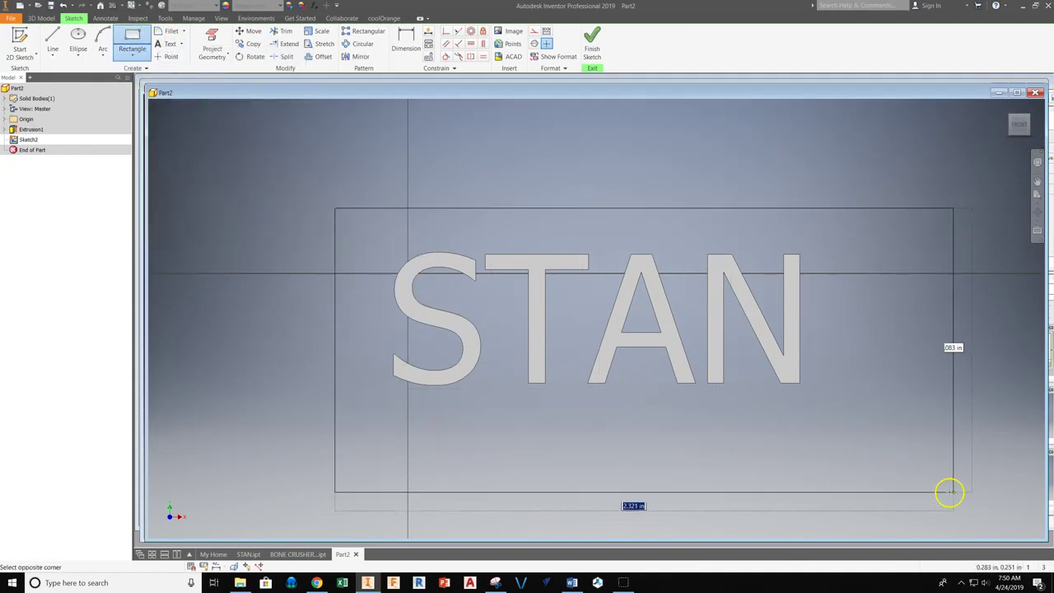
{"action": "key", "text": "Escape"}
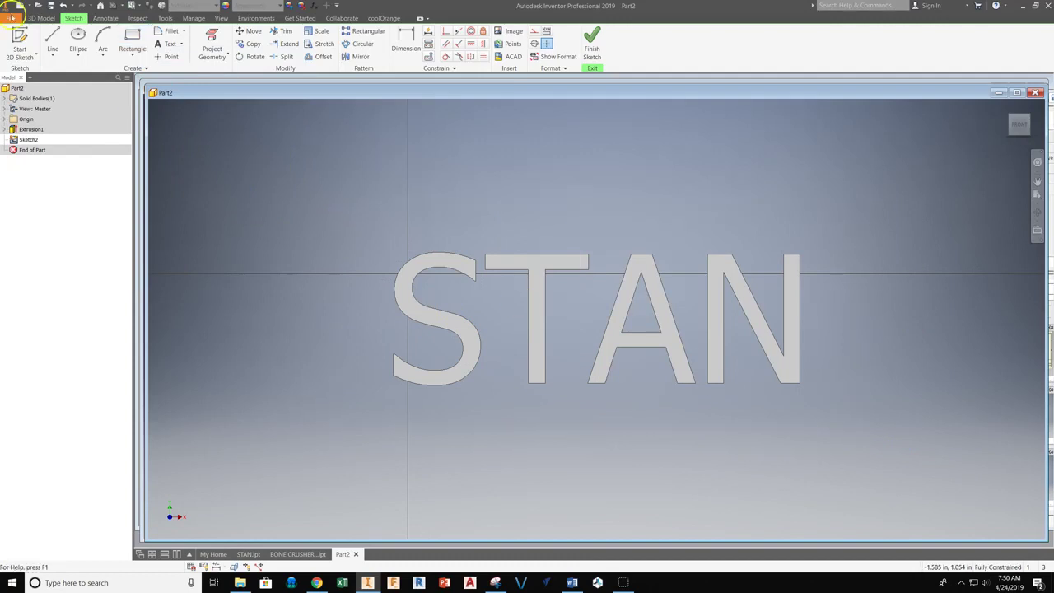
{"action": "left_click", "coordinate": [79, 56]}
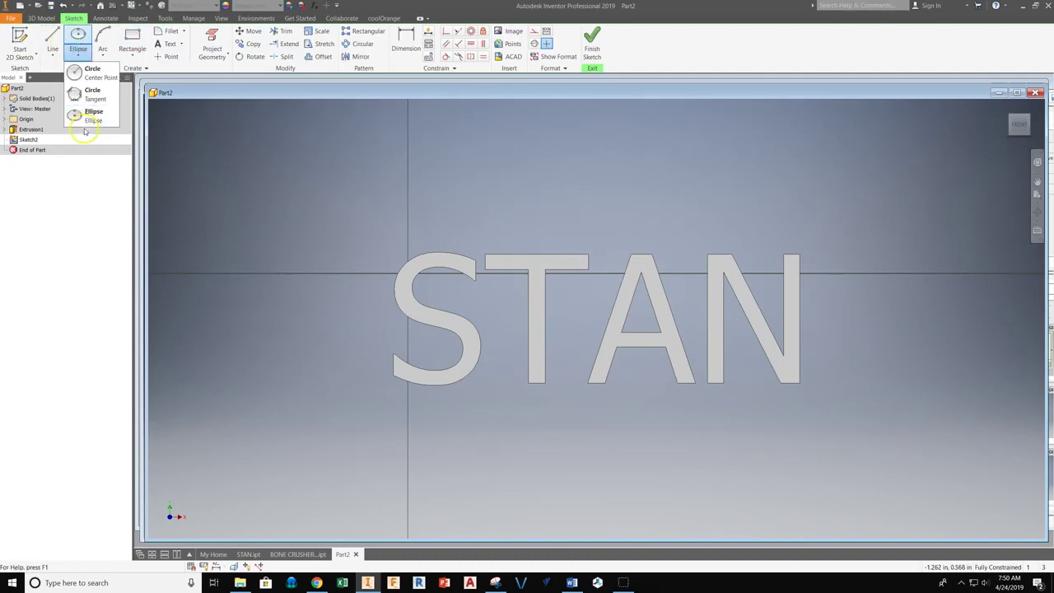
{"action": "left_click", "coordinate": [248, 553]}
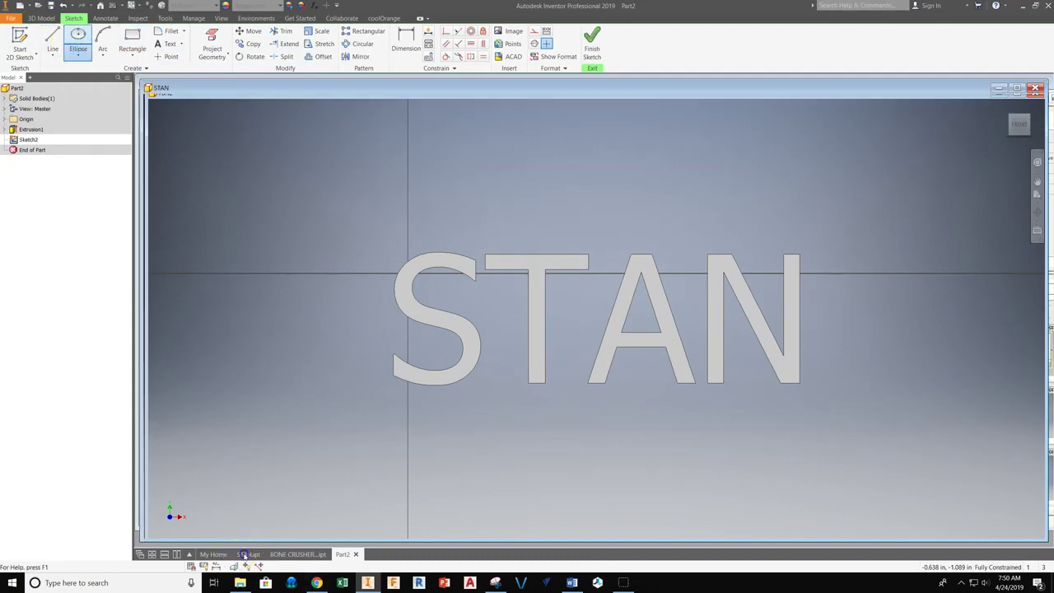
View the STAN.ipt keychain straight-on, then return to Part2's sketch.
{"action": "key", "text": "Page_Up"}
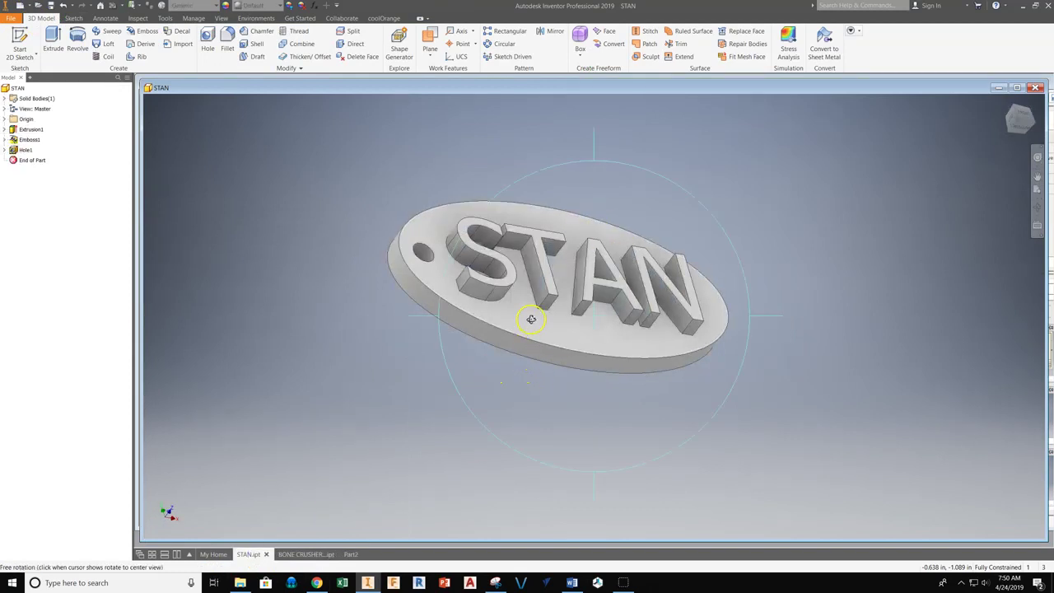
{"action": "left_click", "coordinate": [536, 313]}
{"action": "left_click", "coordinate": [351, 554]}
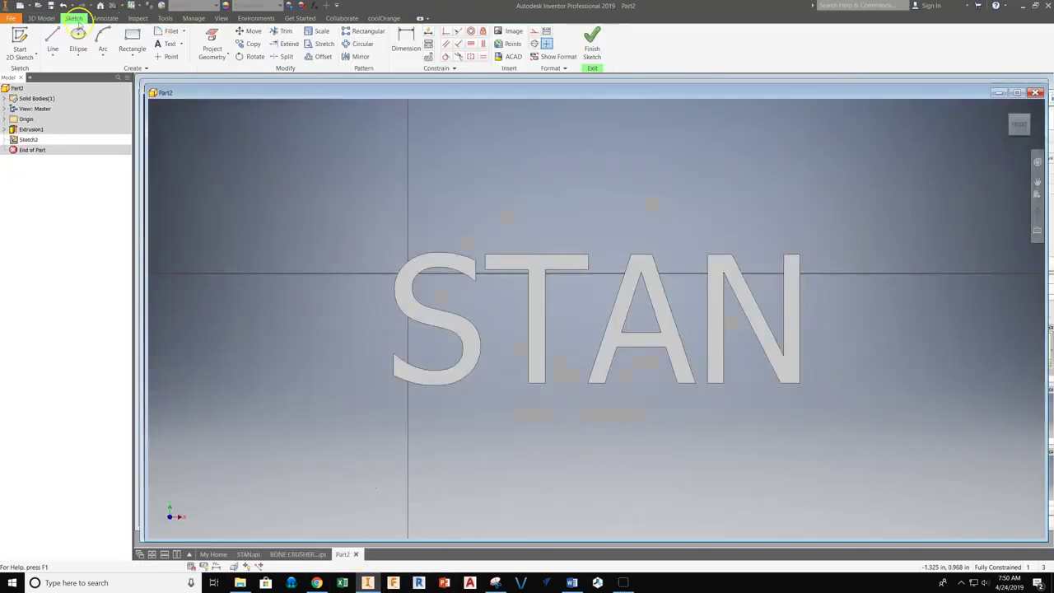
Draw an ellipse on Sketch2 enclosing the STAN lettering.
{"action": "left_click", "coordinate": [79, 55]}
{"action": "left_click", "coordinate": [93, 116]}
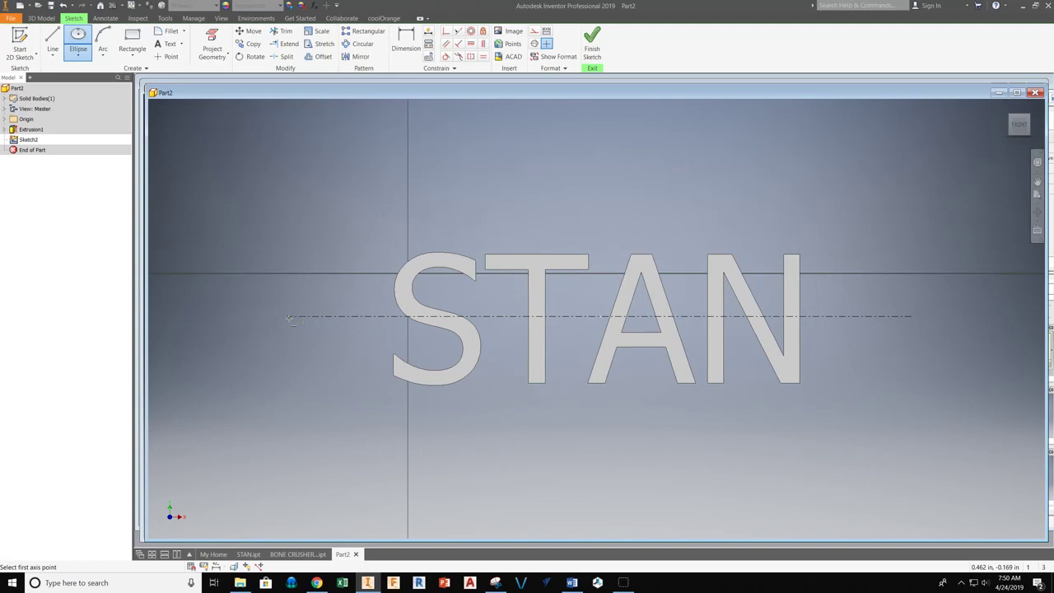
{"action": "left_click", "coordinate": [288, 317]}
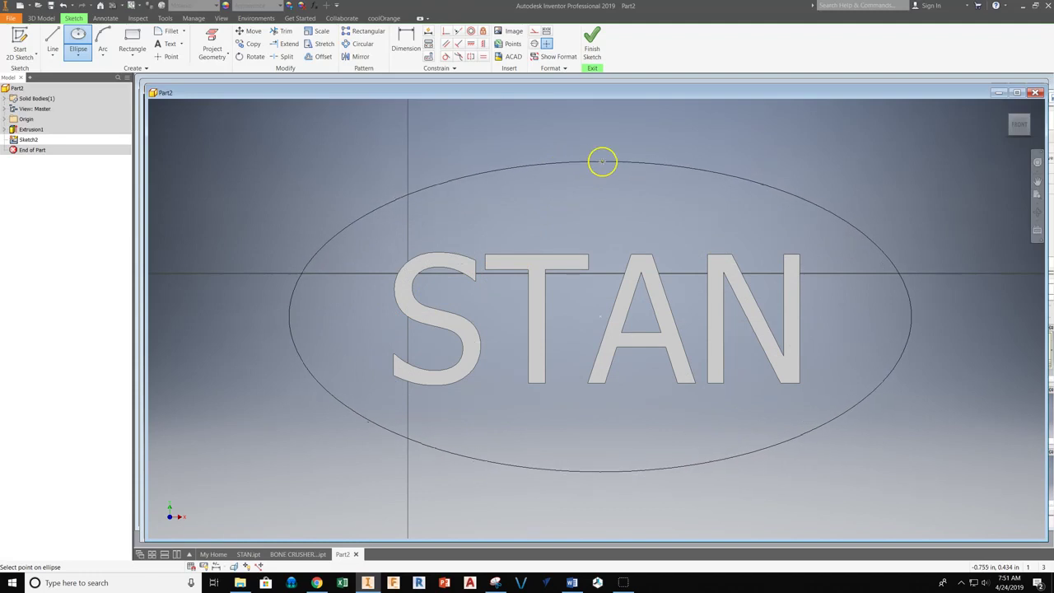
{"action": "left_click", "coordinate": [599, 164]}
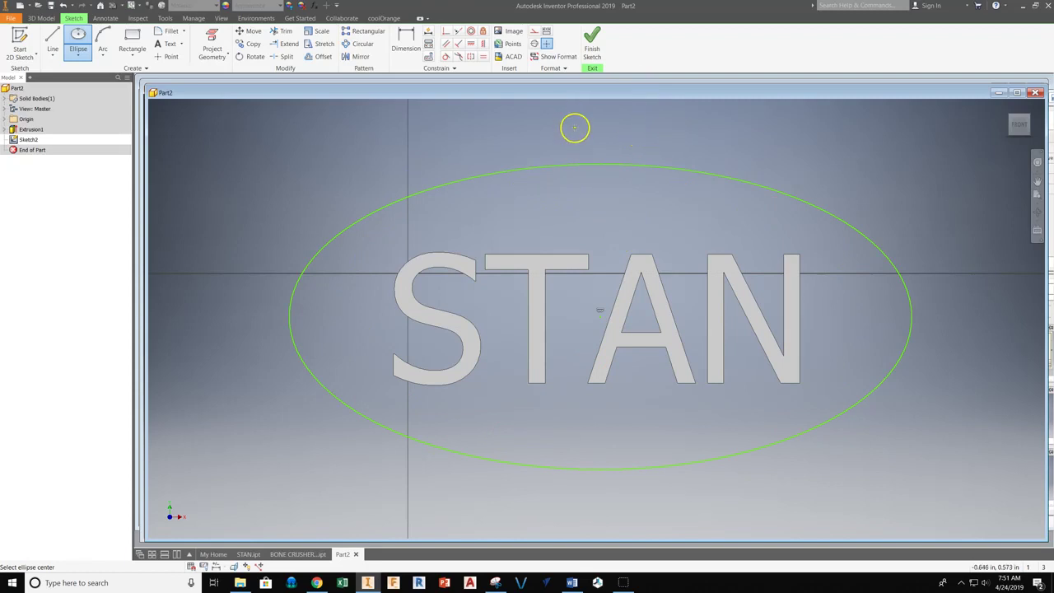
Finish Sketch2, start extruding the oval, and orbit to check the plate's edge.
{"action": "left_click", "coordinate": [590, 41]}
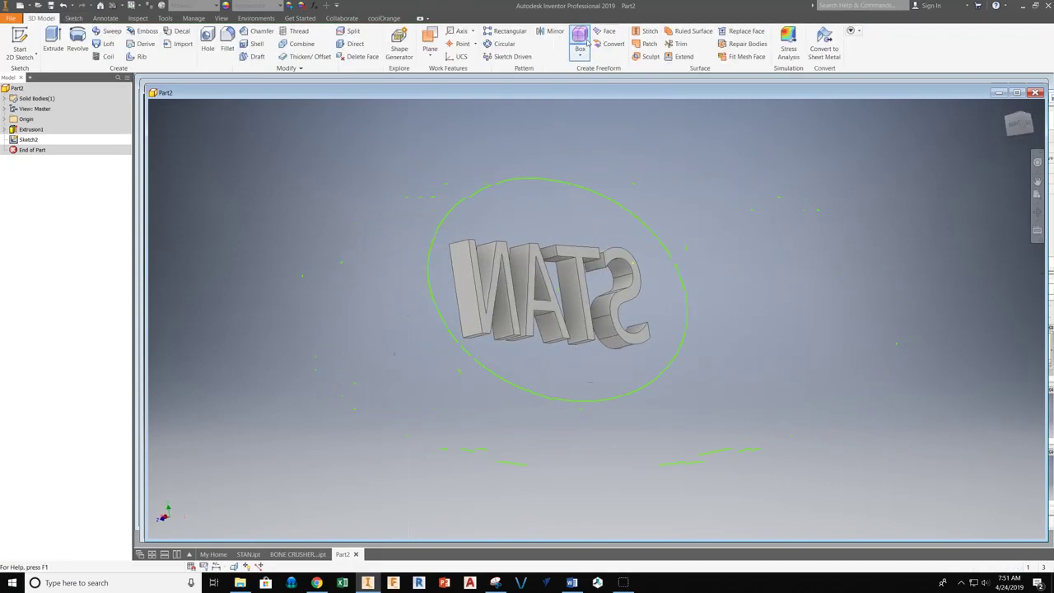
{"action": "left_click", "coordinate": [59, 37]}
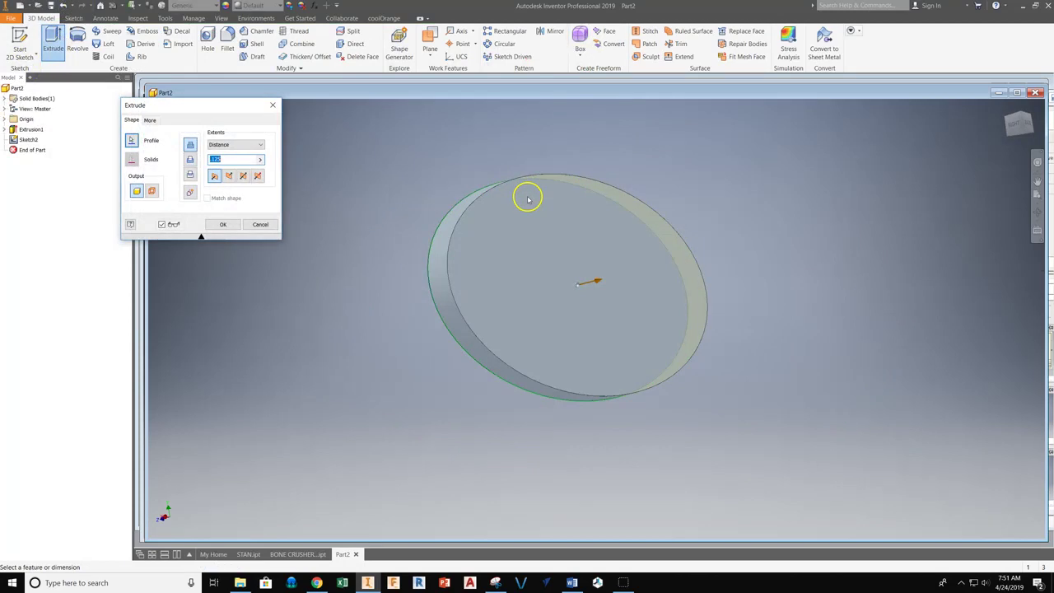
{"action": "left_click", "coordinate": [1036, 212]}
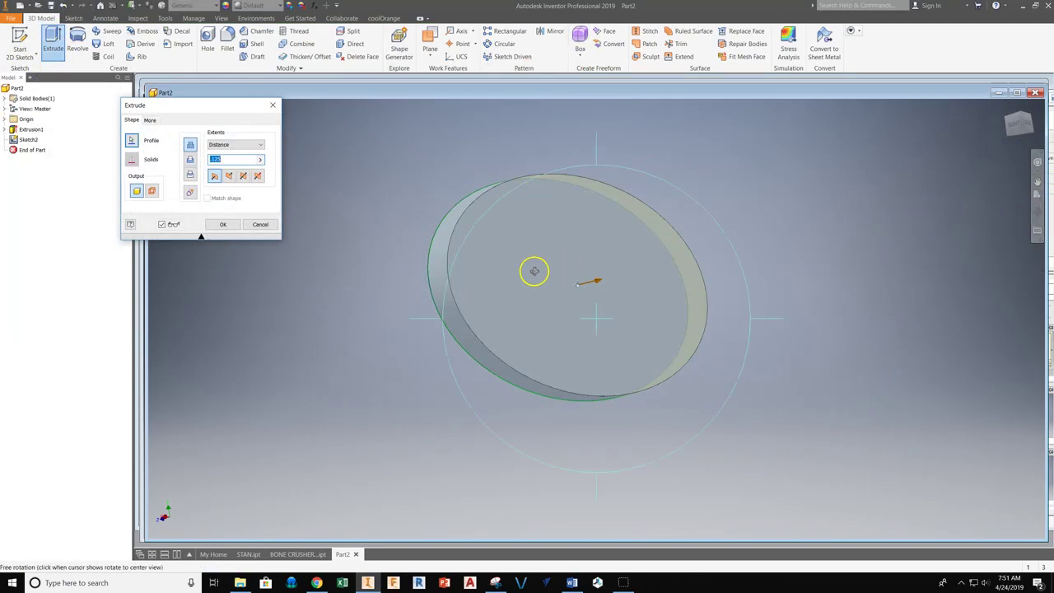
{"action": "left_click_drag", "start_coordinate": [532, 273], "coordinate": [741, 282]}
{"action": "key", "text": "Escape"}
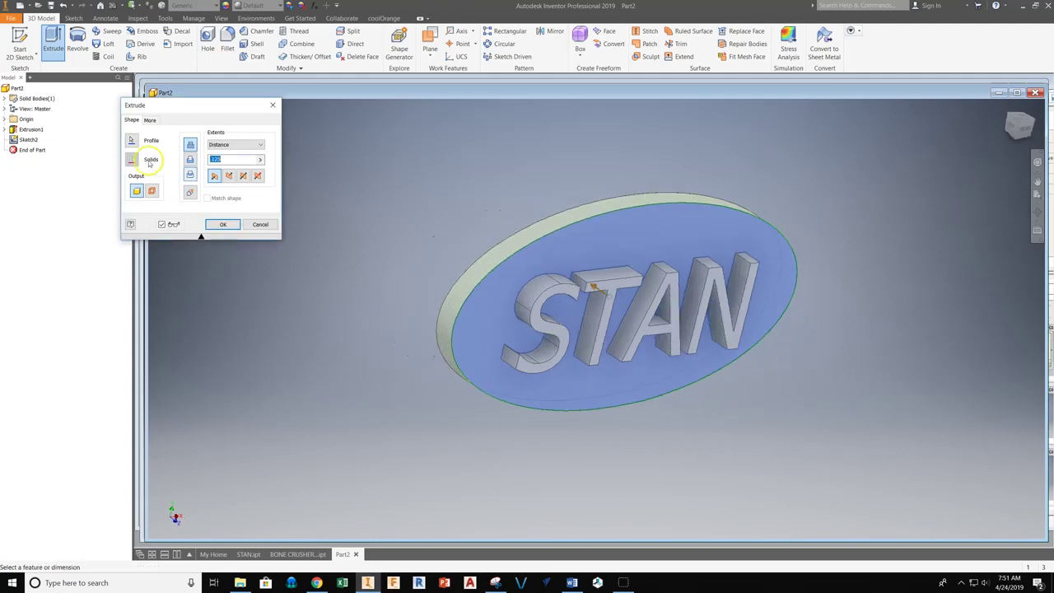
Extrude the oval 0.125 in toward the letters as the base plate, then view the front.
{"action": "left_click", "coordinate": [228, 175]}
{"action": "left_click", "coordinate": [214, 176]}
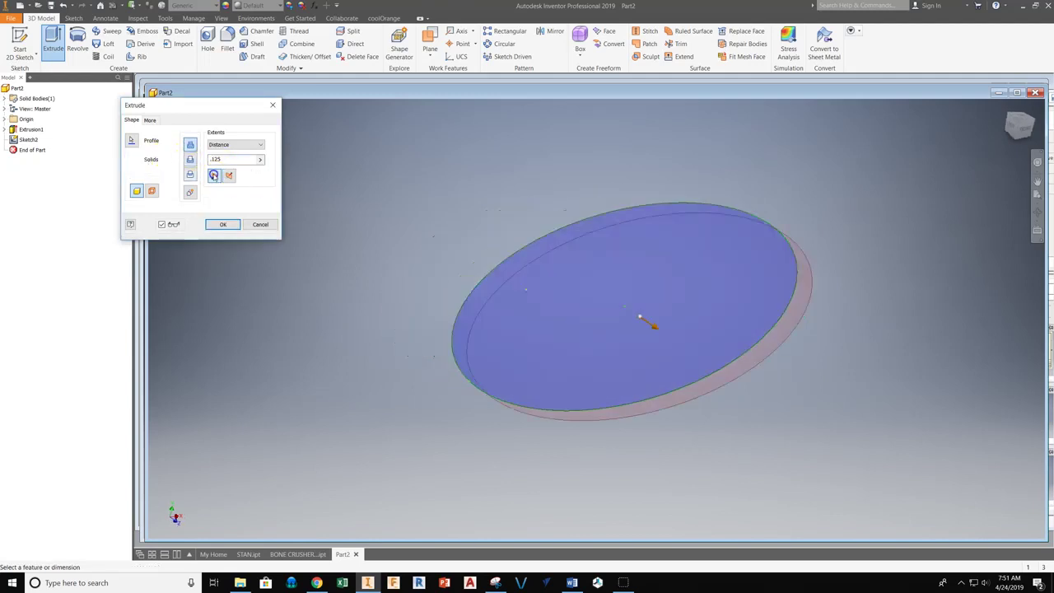
{"action": "left_click", "coordinate": [215, 176]}
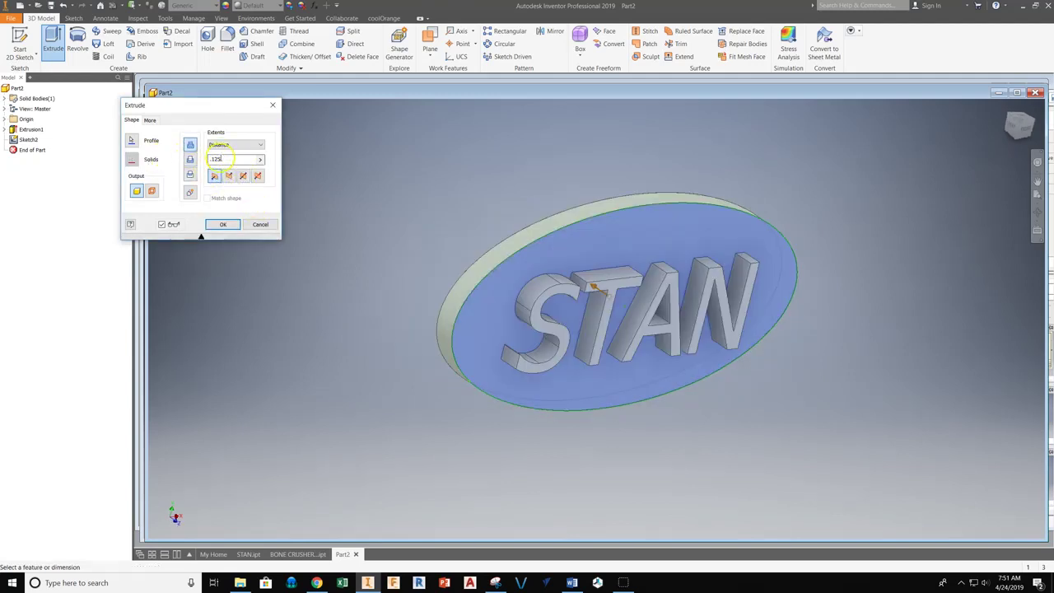
{"action": "left_click", "coordinate": [222, 159]}
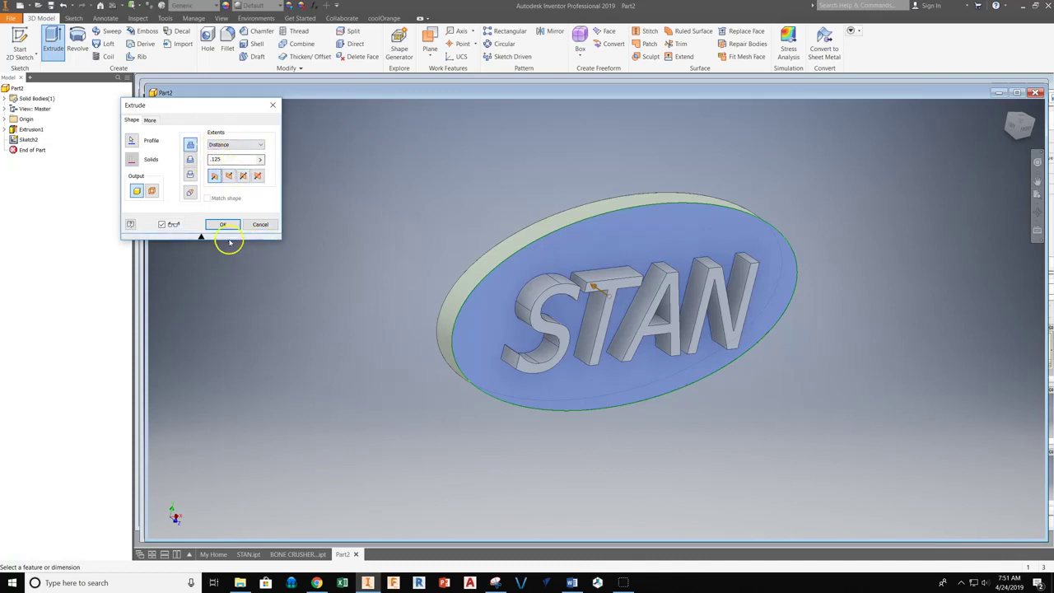
{"action": "left_click", "coordinate": [225, 225]}
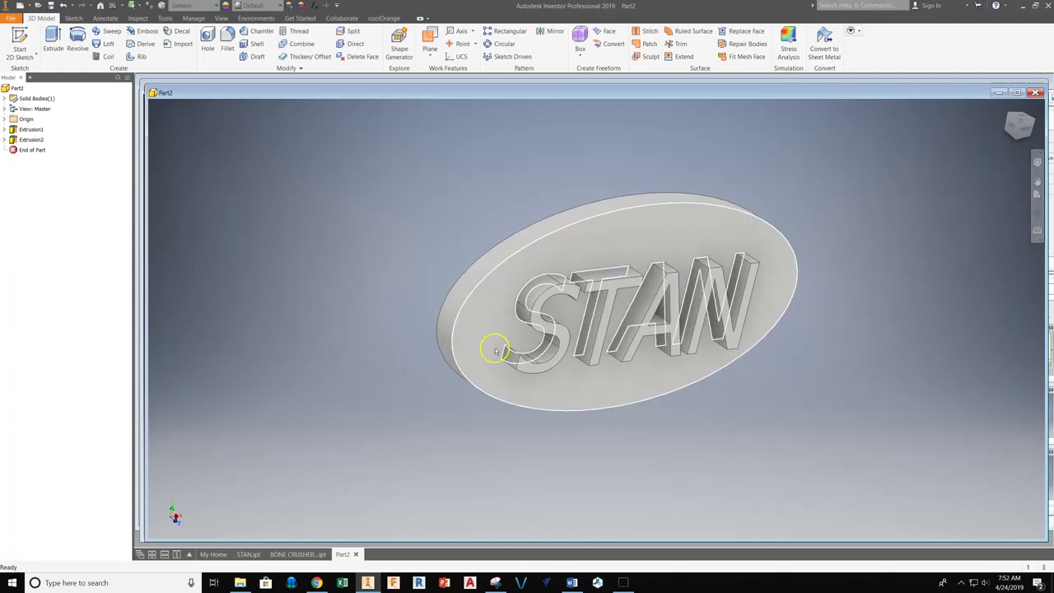
{"action": "middle_click_drag", "start_coordinate": [490, 321], "coordinate": [373, 282], "text": "shift"}
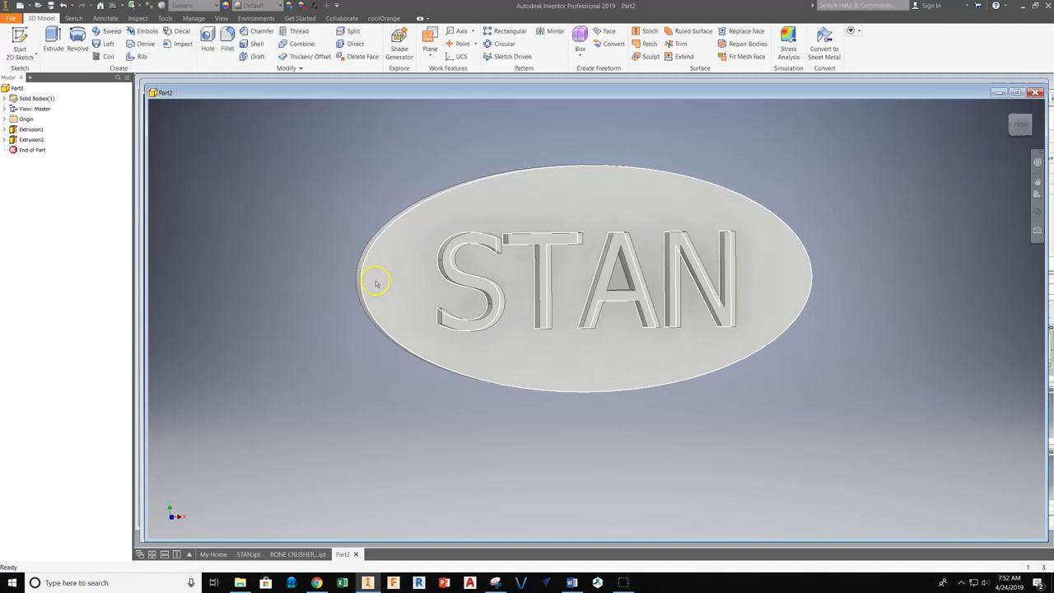
{"action": "scroll", "coordinate": [452, 299], "scroll_direction": "up", "scroll_amount": 3}
{"action": "scroll", "coordinate": [445, 303], "scroll_direction": "down", "scroll_amount": 2}
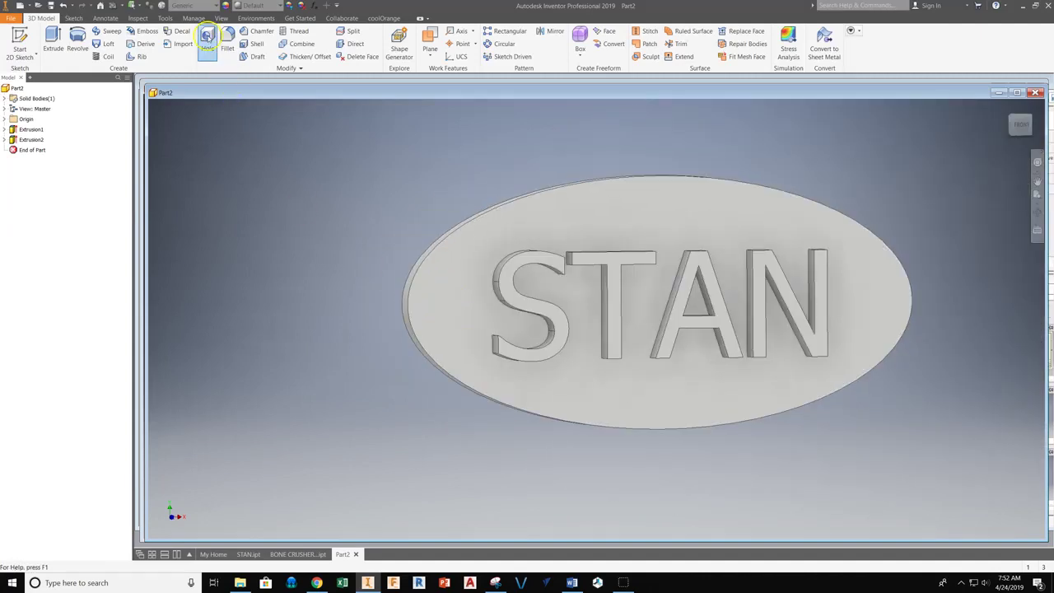
Set up a 0.125 in through-all hole placed near the plate's left end.
{"action": "left_click", "coordinate": [207, 37]}
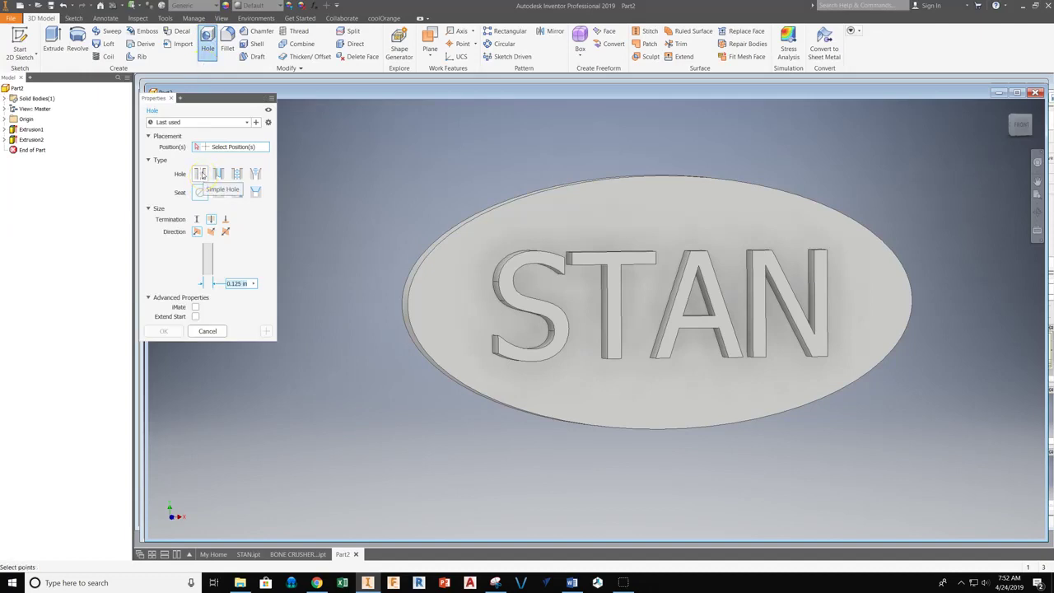
{"action": "left_click", "coordinate": [235, 284]}
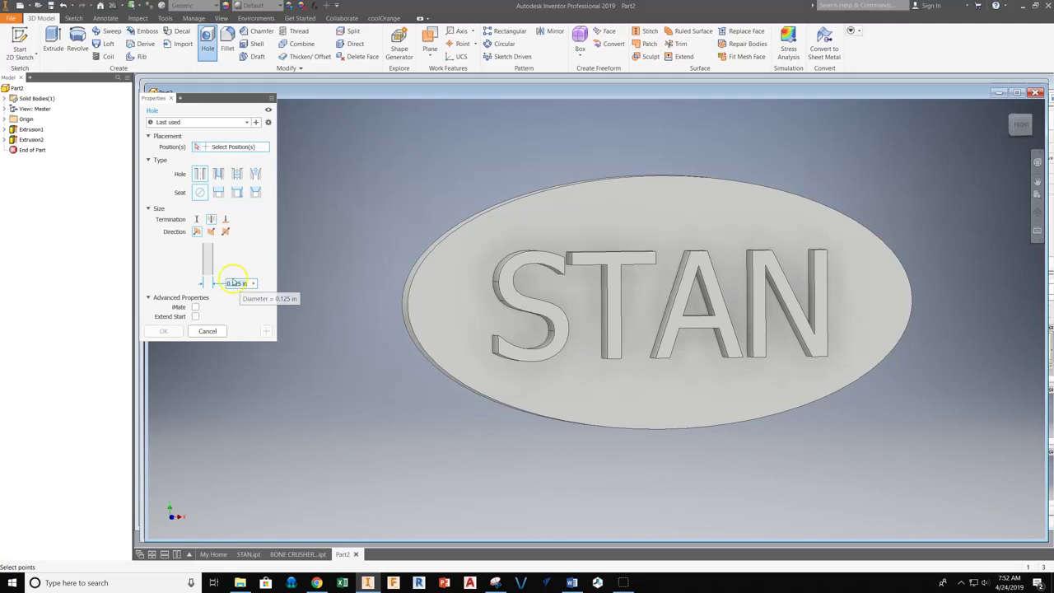
{"action": "left_click", "coordinate": [211, 219]}
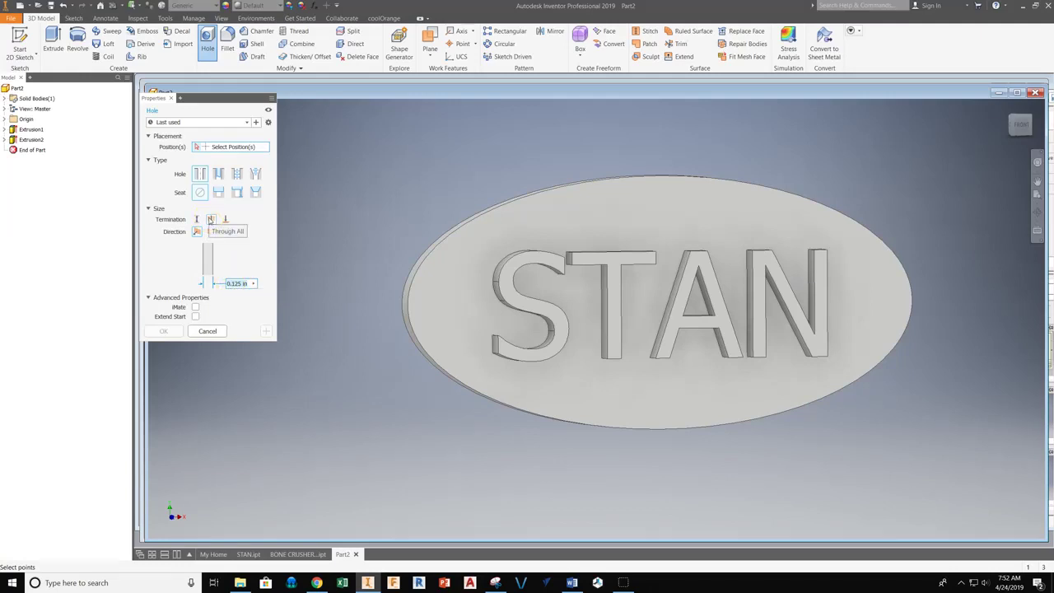
{"action": "left_click", "coordinate": [185, 98]}
{"action": "left_click", "coordinate": [451, 301]}
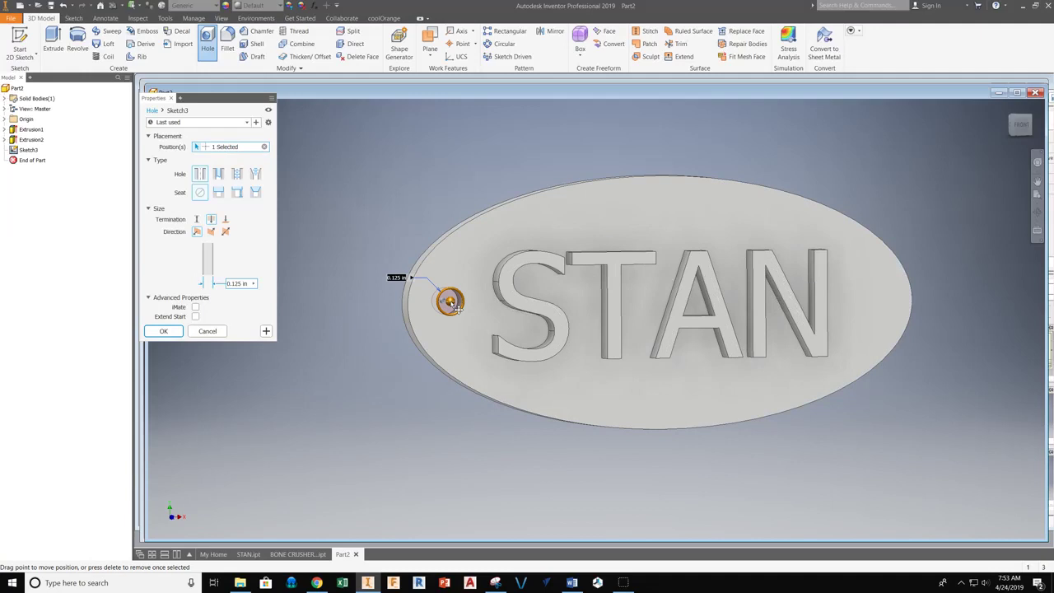
{"action": "left_click", "coordinate": [464, 316]}
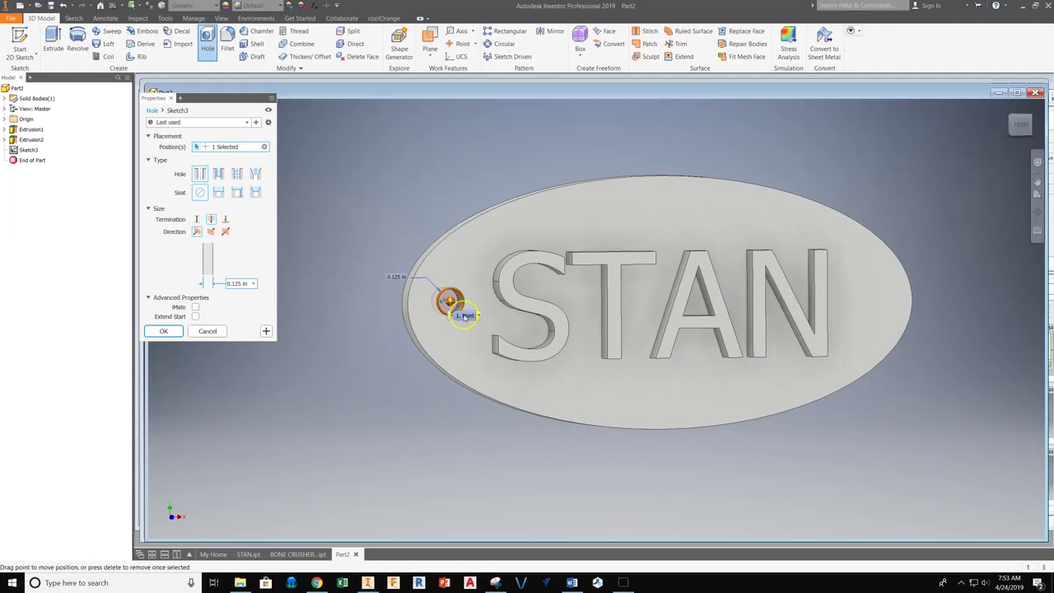
{"action": "left_click", "coordinate": [381, 313]}
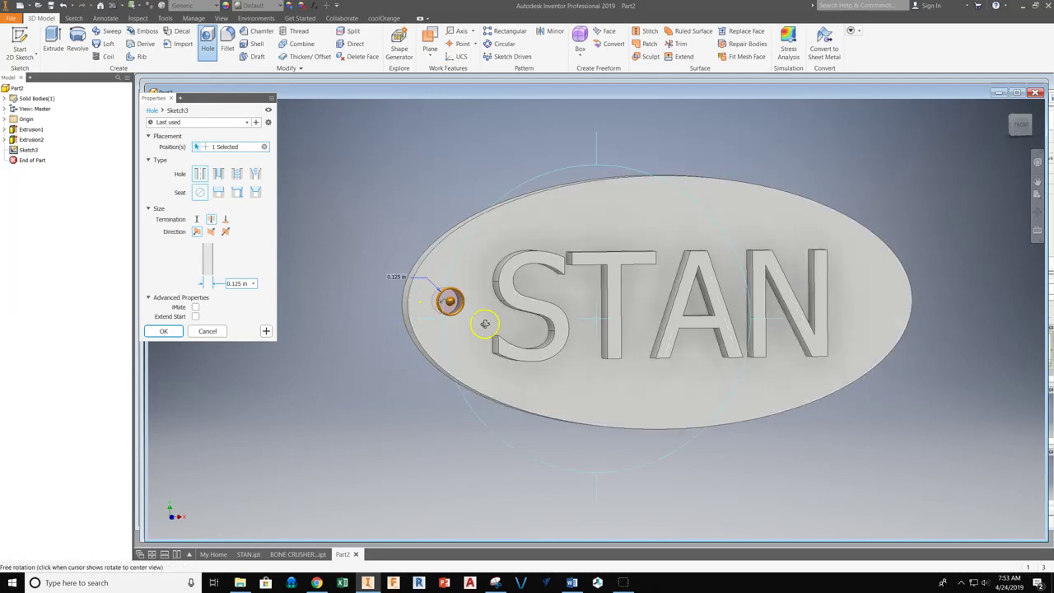
Zoom in to check the hole's position, confirm it as Hole1, then recentre the plate.
{"action": "mouse_move", "coordinate": [482, 322]}
{"action": "middle_mouse_down", "text": "shift"}
{"action": "mouse_move", "coordinate": [492, 322]}
{"action": "mouse_move", "coordinate": [482, 318]}
{"action": "middle_mouse_up", "text": "shift"}
{"action": "scroll", "coordinate": [395, 298], "scroll_direction": "down", "scroll_amount": 3}
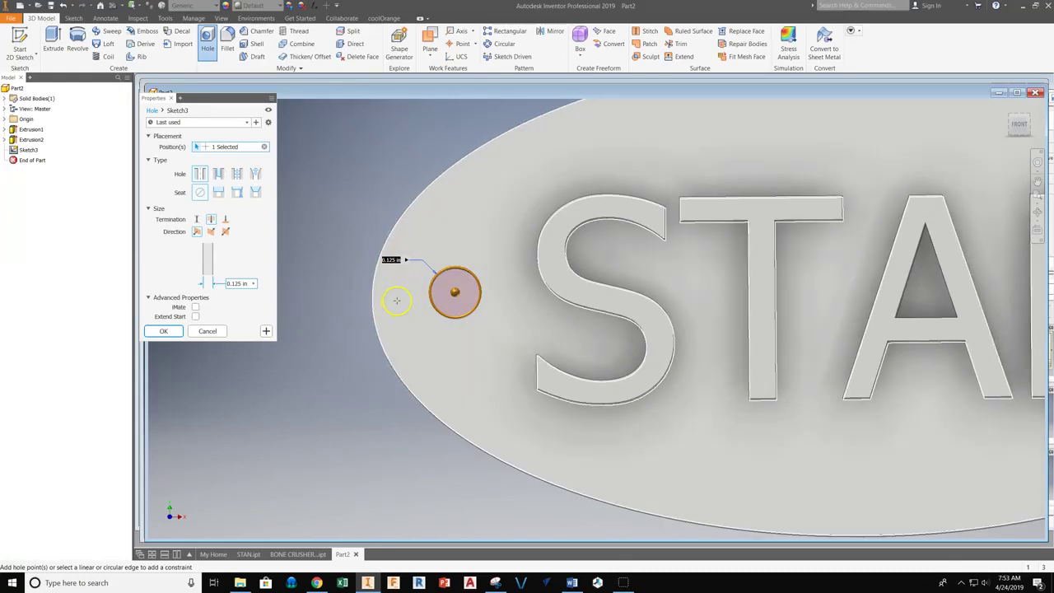
{"action": "scroll", "coordinate": [507, 285], "scroll_direction": "down", "scroll_amount": 3}
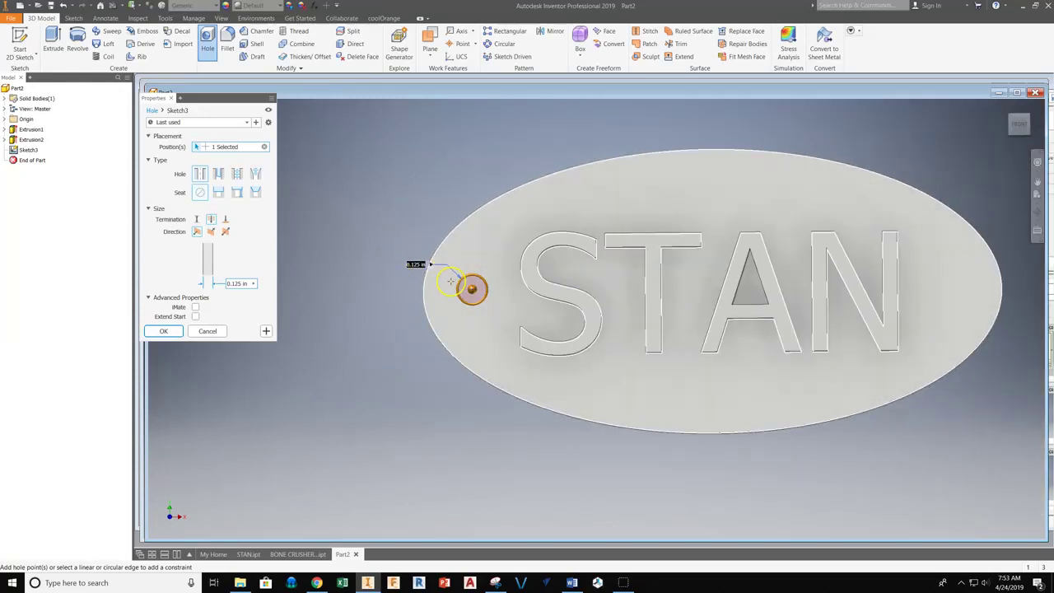
{"action": "scroll", "coordinate": [474, 272], "scroll_direction": "down", "scroll_amount": 2}
{"action": "scroll", "coordinate": [469, 284], "scroll_direction": "up", "scroll_amount": 3}
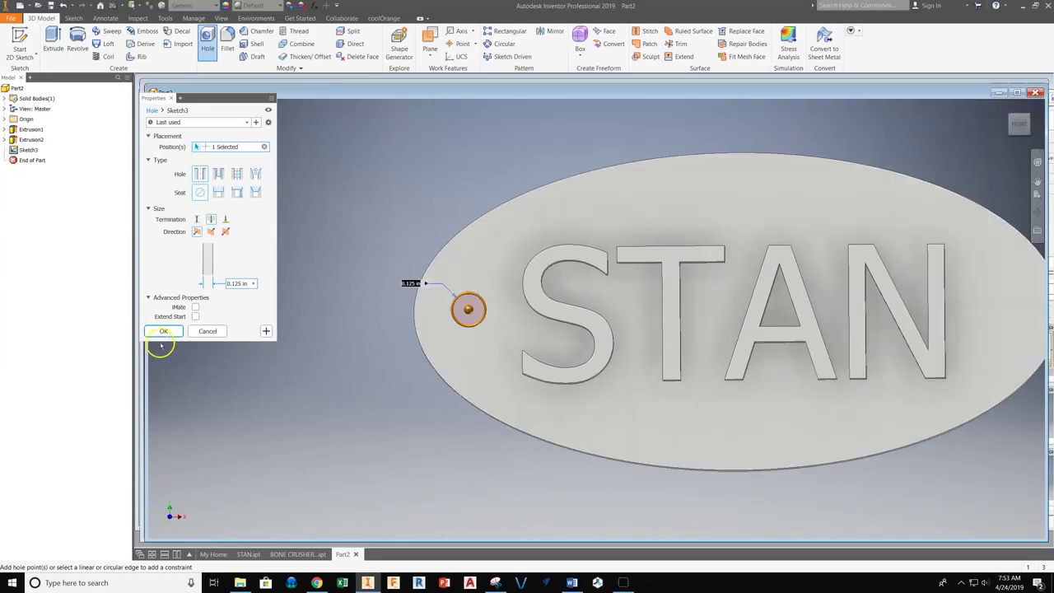
{"action": "left_click", "coordinate": [164, 331]}
{"action": "middle_click_drag", "start_coordinate": [423, 401], "coordinate": [354, 268]}
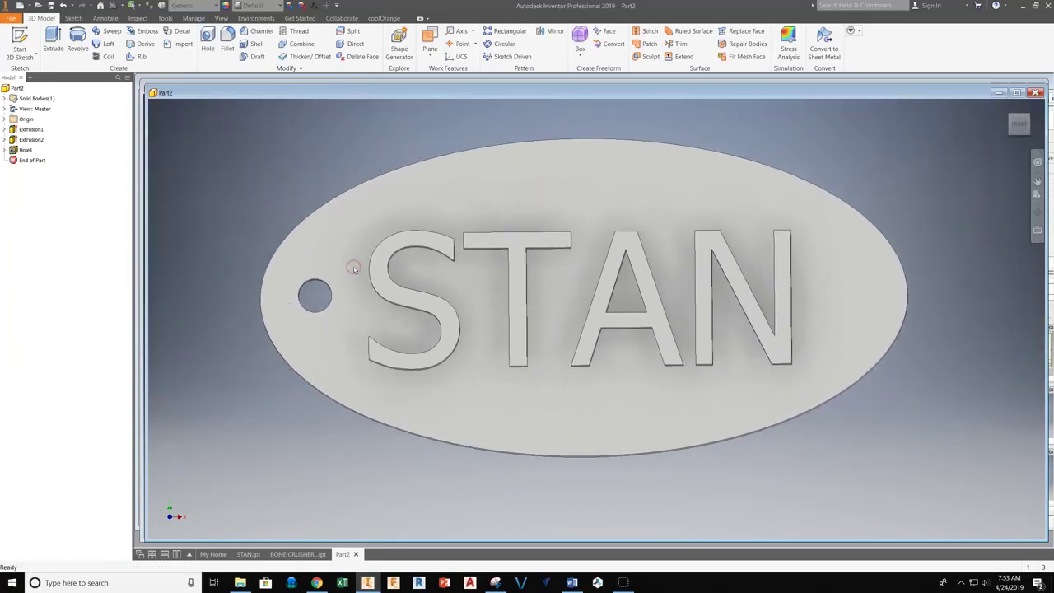
{"action": "middle_click_drag", "start_coordinate": [282, 176], "coordinate": [299, 178]}
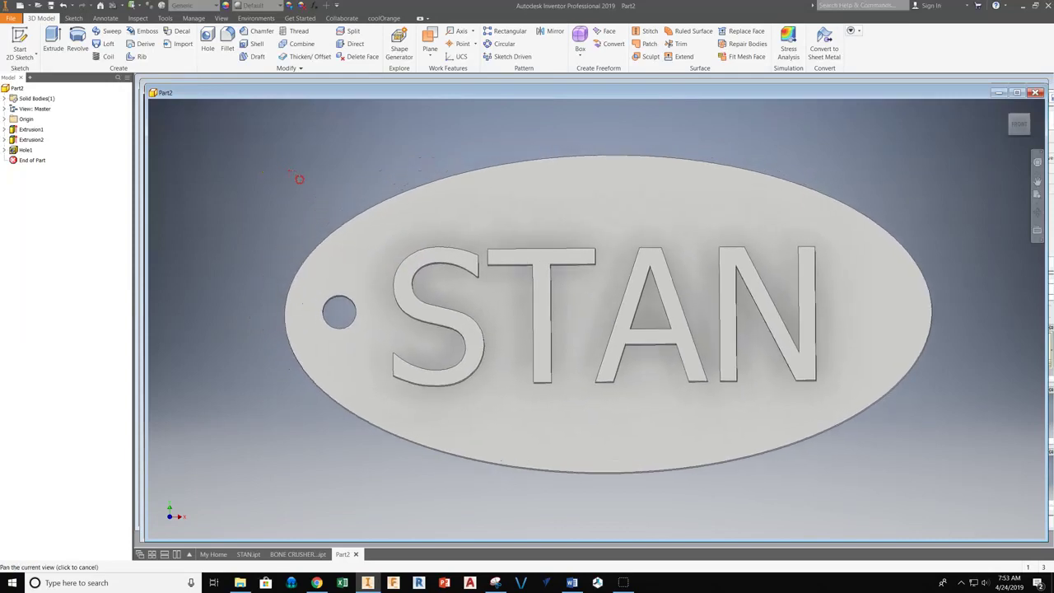
Save the part as STAN.ipt on the Desktop, replacing the Part2 name, then return to the home view.
{"action": "left_click", "coordinate": [8, 16]}
{"action": "left_click", "coordinate": [28, 128]}
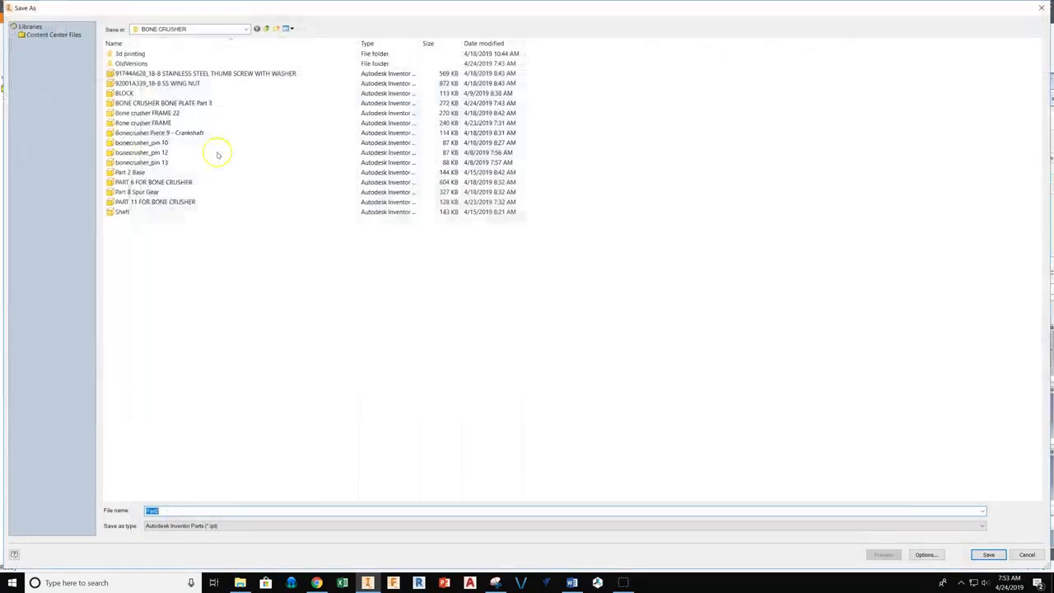
{"action": "left_click", "coordinate": [245, 29]}
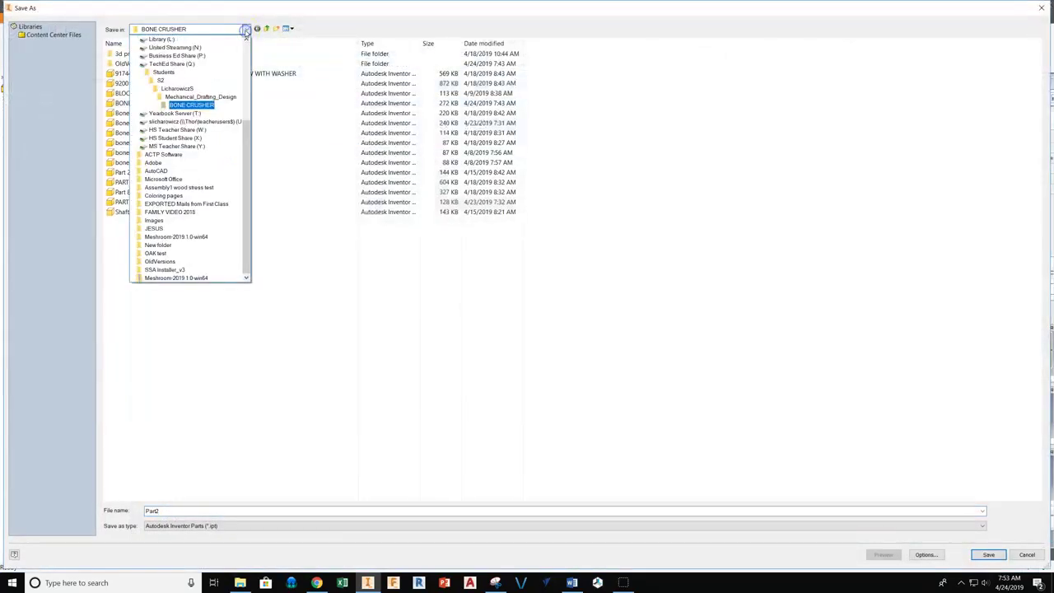
{"action": "scroll", "coordinate": [242, 165], "scroll_direction": "up", "scroll_amount": 4}
{"action": "left_click", "coordinate": [156, 41]}
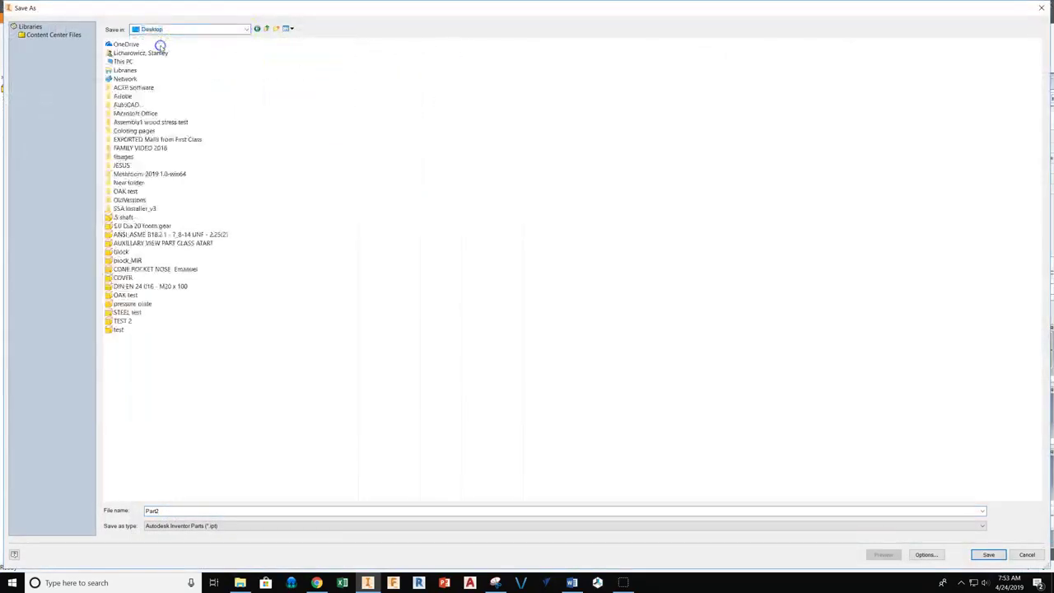
{"action": "left_click", "coordinate": [175, 510]}
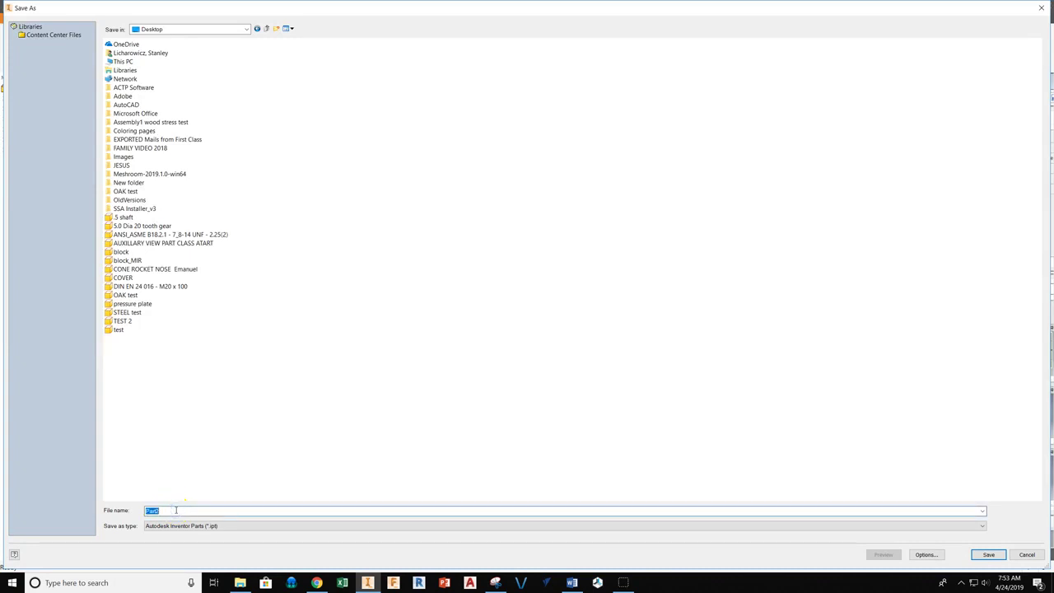
{"action": "type", "text": "STAN"}
{"action": "key", "text": "Return"}
{"action": "key", "text": "F6"}
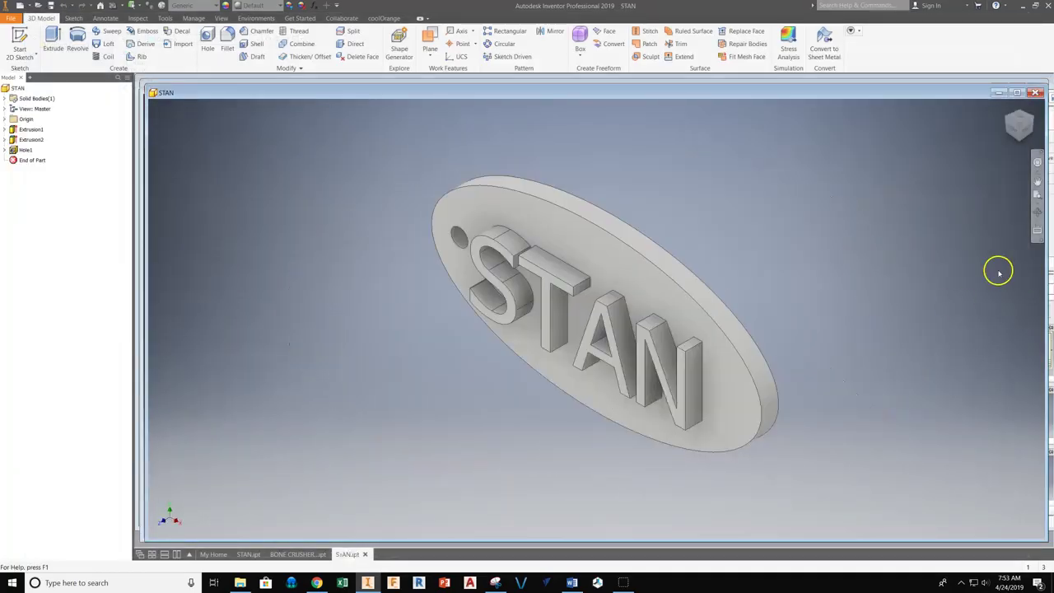
Free-orbit the keychain to view it edge-on.
{"action": "left_click", "coordinate": [1037, 211]}
{"action": "left_click_drag", "start_coordinate": [639, 291], "coordinate": [679, 260]}
{"action": "right_click", "coordinate": [354, 137]}
{"action": "left_click", "coordinate": [350, 142]}
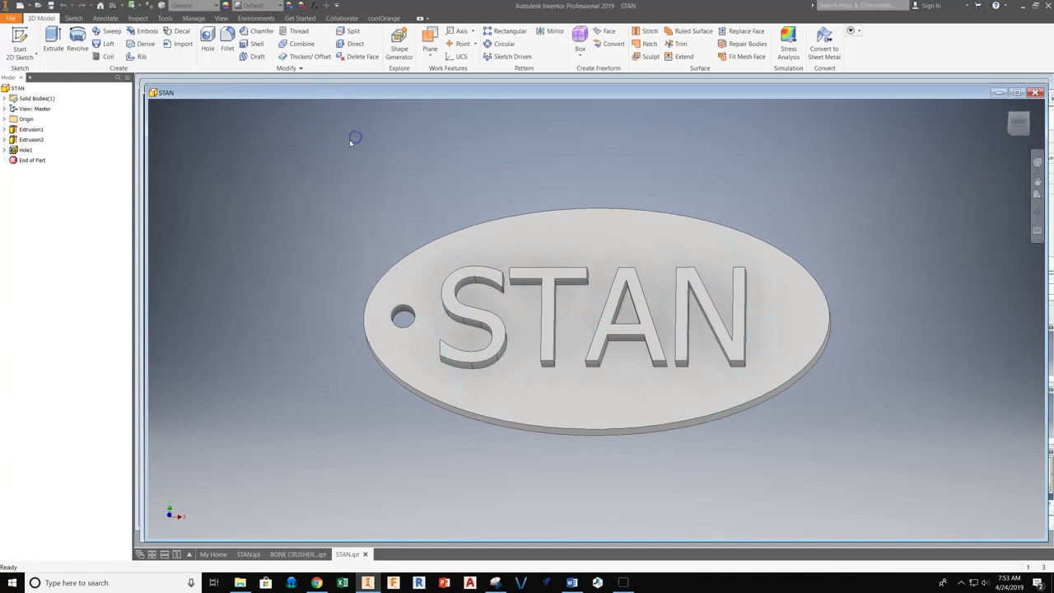
Show the Environments tools, including 3D Print, for the STAN part.
{"action": "left_click", "coordinate": [243, 19]}
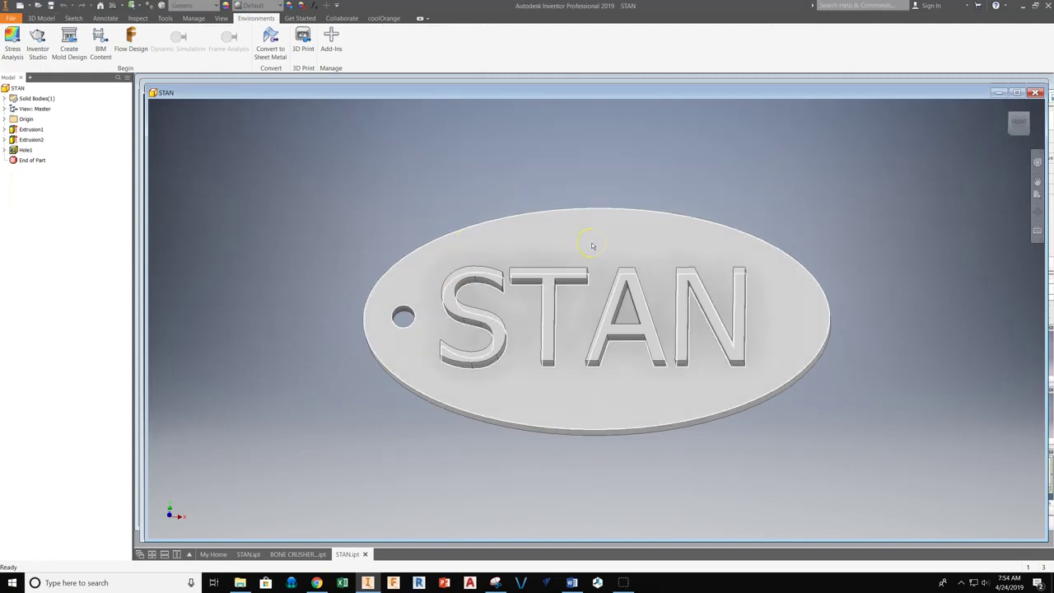
{"action": "mouse_move", "coordinate": [591, 245]}
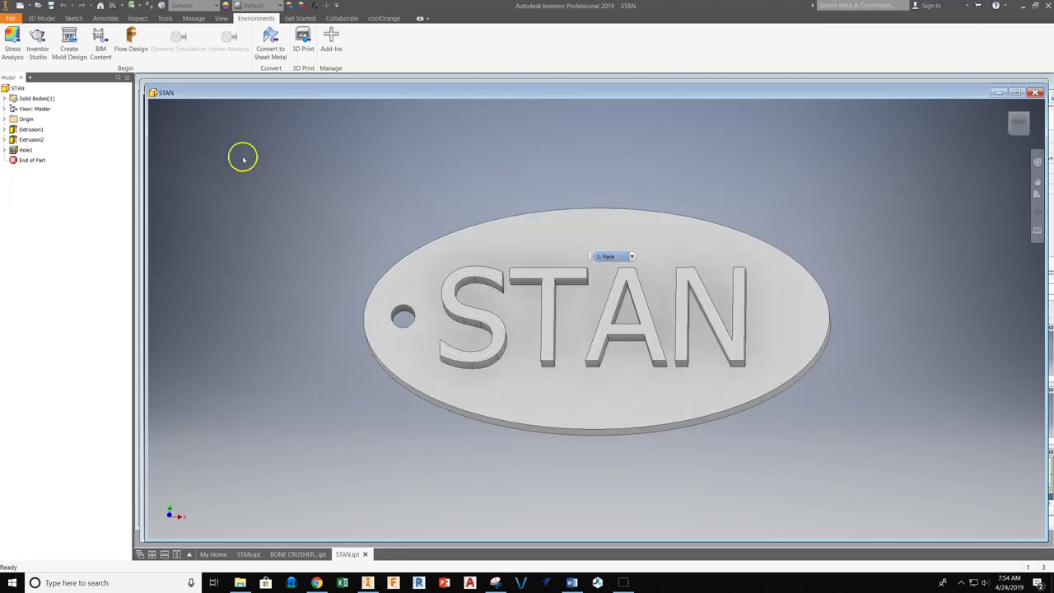
{"action": "middle_click_drag", "start_coordinate": [510, 160], "coordinate": [470, 159]}
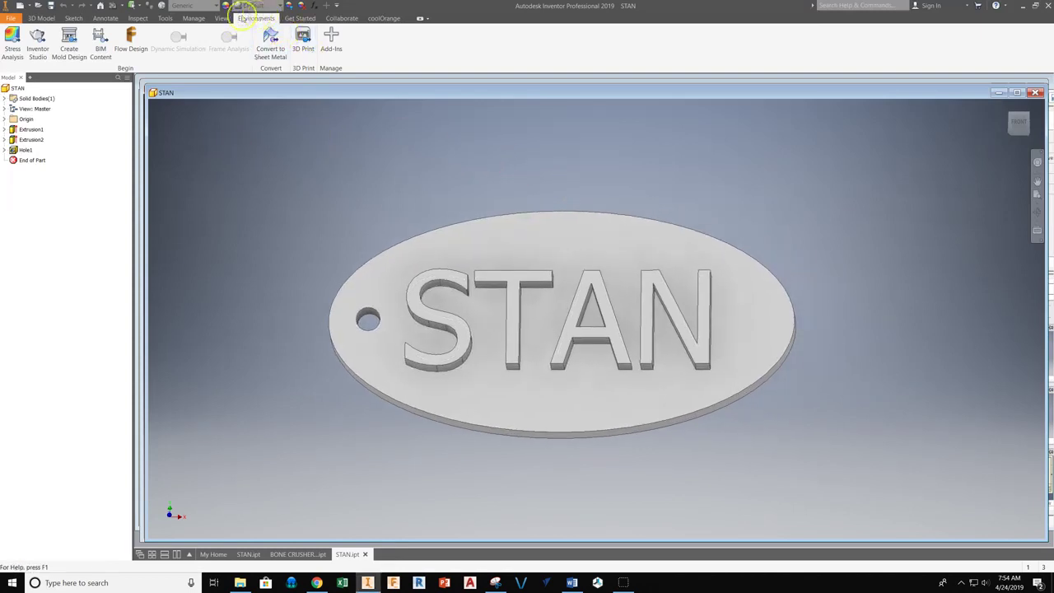
Enter the 3D Print environment and export the keychain as STAN.stl to the Desktop.
{"action": "left_click", "coordinate": [302, 41]}
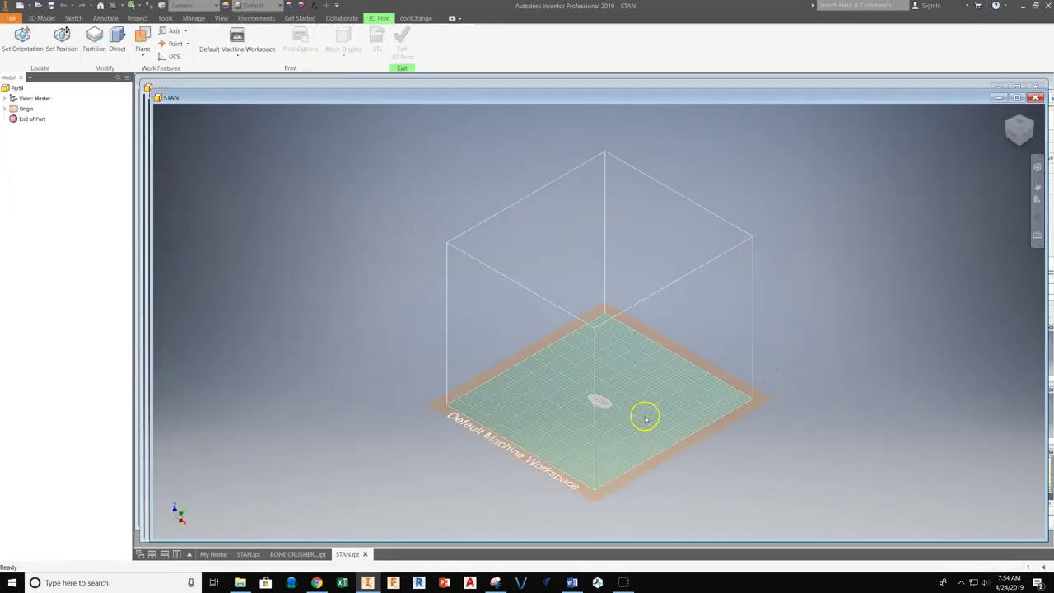
{"action": "scroll", "coordinate": [618, 407], "scroll_direction": "up", "scroll_amount": 5}
{"action": "scroll", "coordinate": [552, 387], "scroll_direction": "up", "scroll_amount": 3}
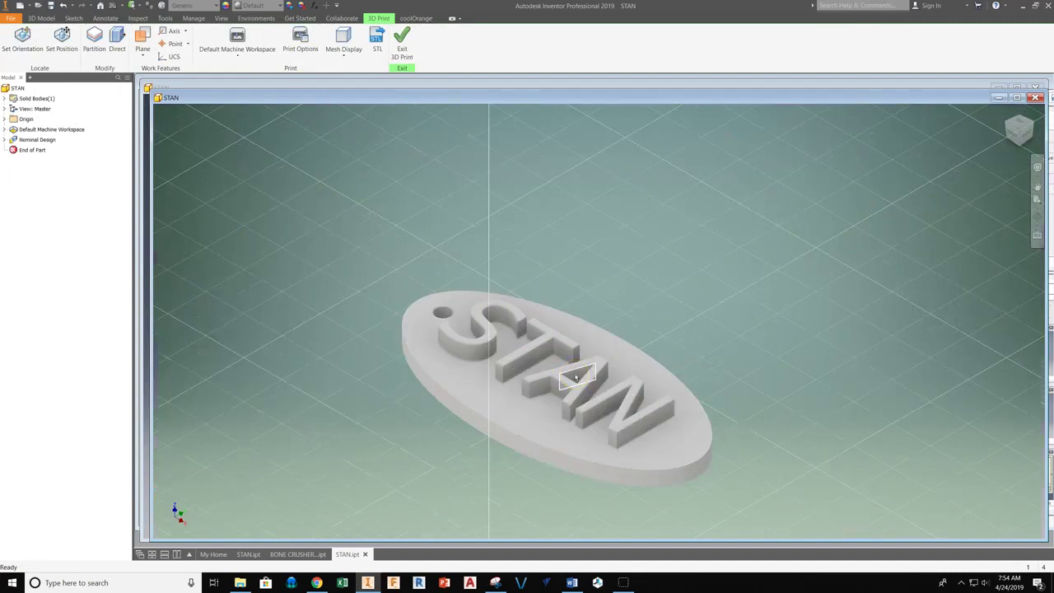
{"action": "scroll", "coordinate": [576, 377], "scroll_direction": "down", "scroll_amount": 8}
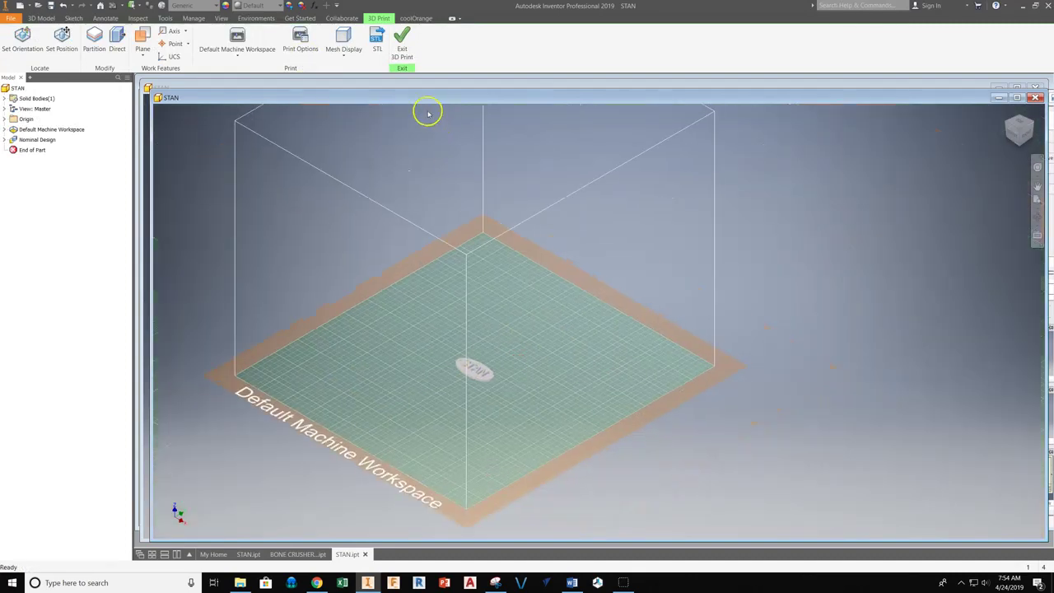
{"action": "left_click", "coordinate": [377, 41]}
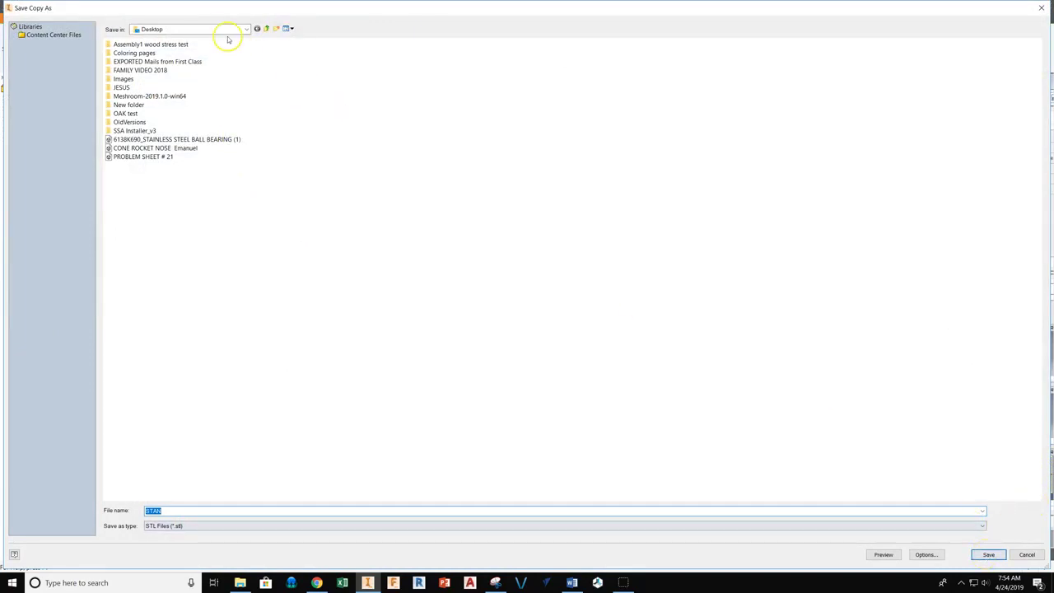
{"action": "left_click", "coordinate": [988, 554]}
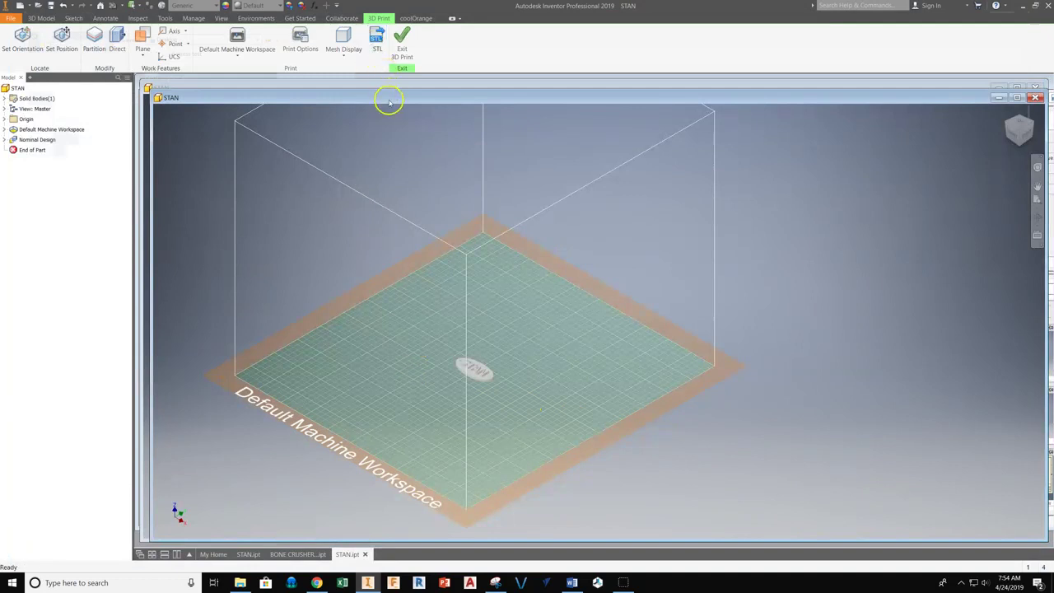
Exit 3D Print and recentre the STAN keychain in the part view.
{"action": "left_click", "coordinate": [408, 55]}
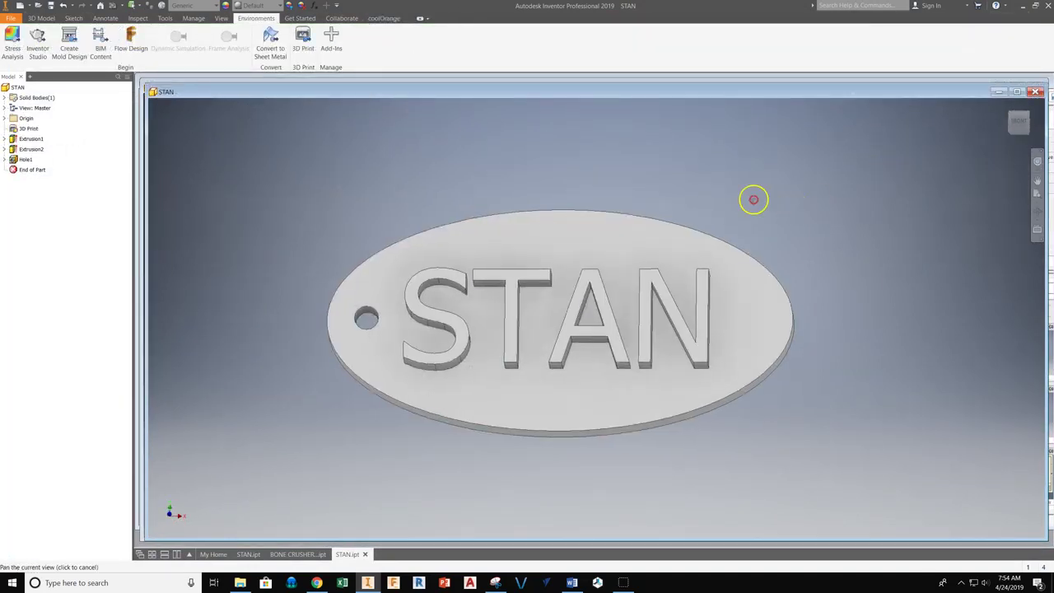
{"action": "middle_click_drag", "start_coordinate": [752, 198], "coordinate": [724, 195]}
{"action": "middle_click_drag", "start_coordinate": [629, 188], "coordinate": [687, 187]}
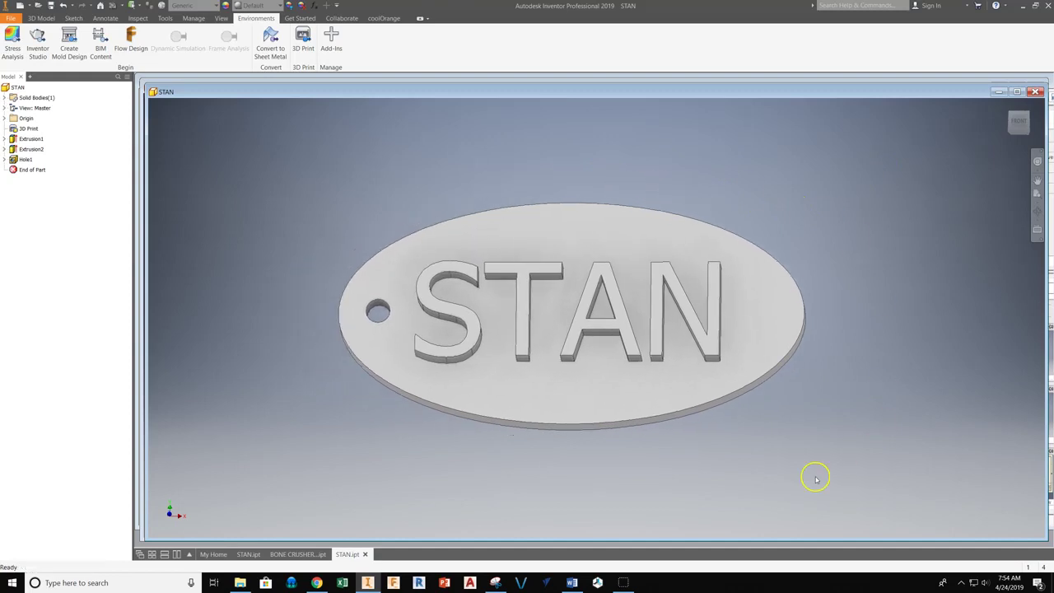